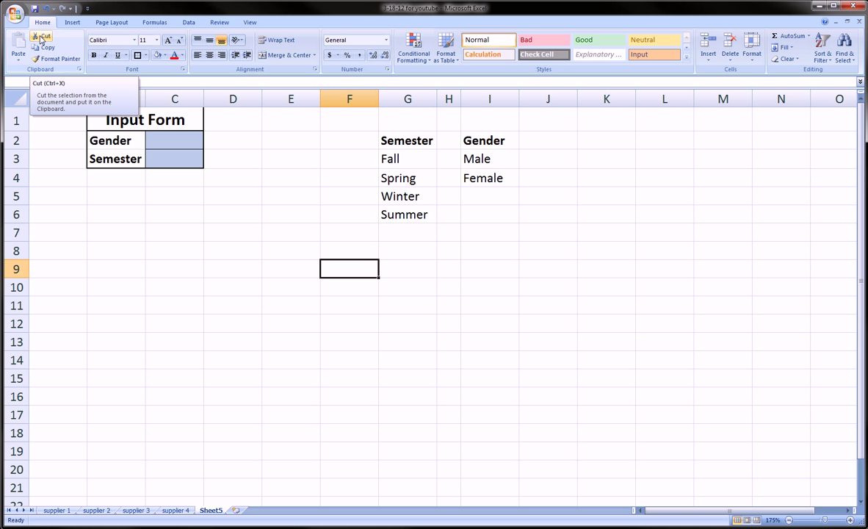
click(212, 191)
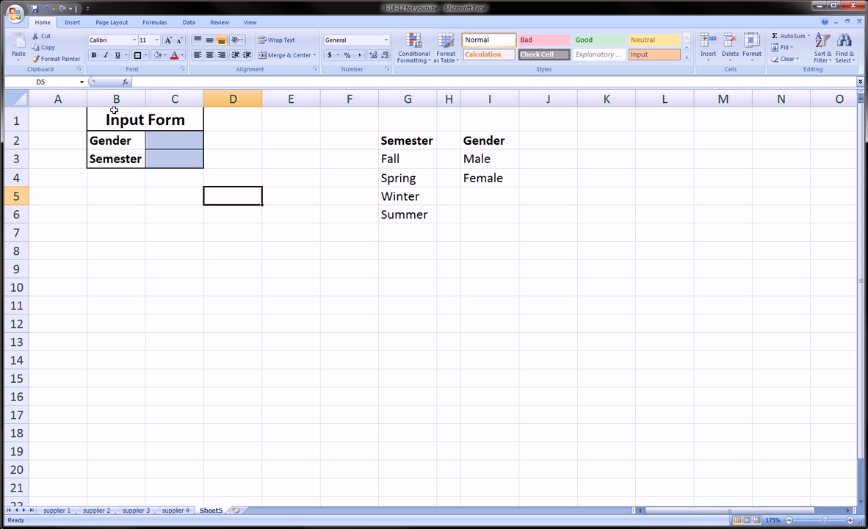
drag(110, 118, 188, 163)
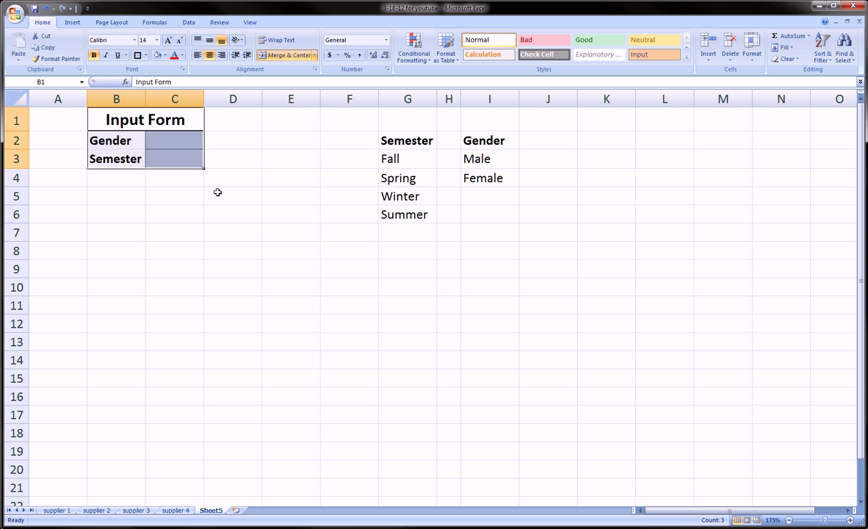
click(182, 190)
drag(150, 121, 174, 141)
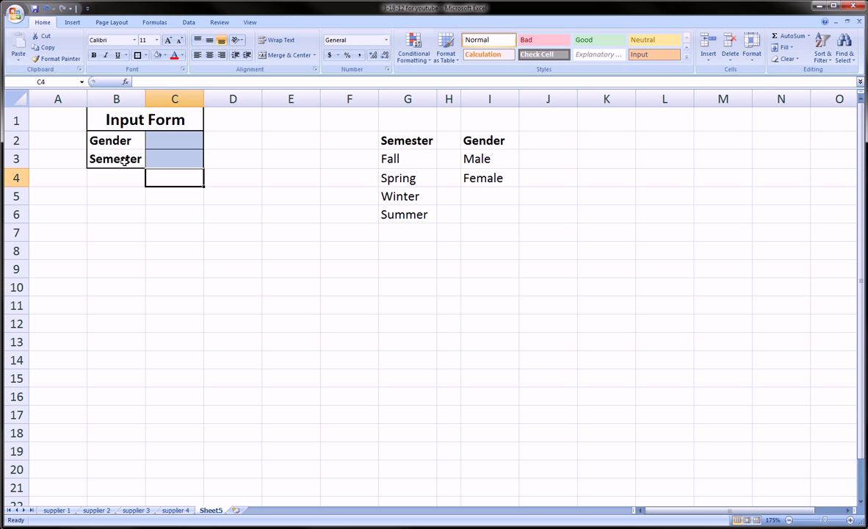
click(162, 163)
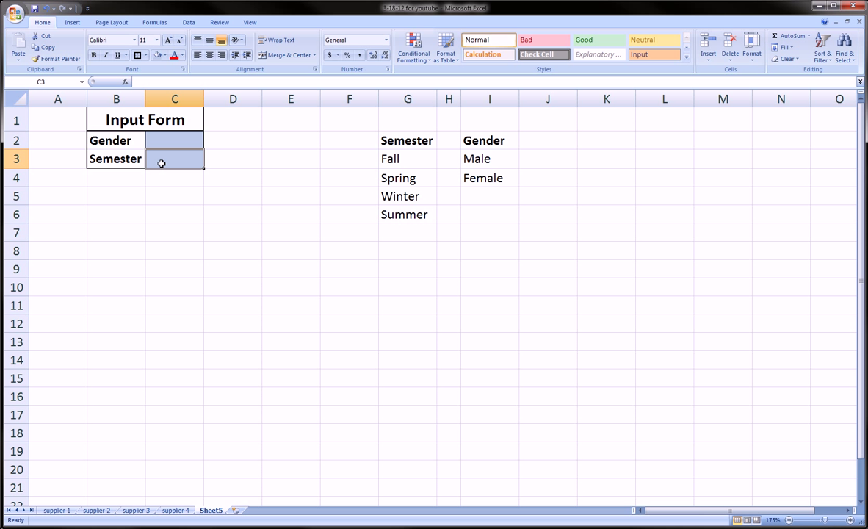
text(Fa)
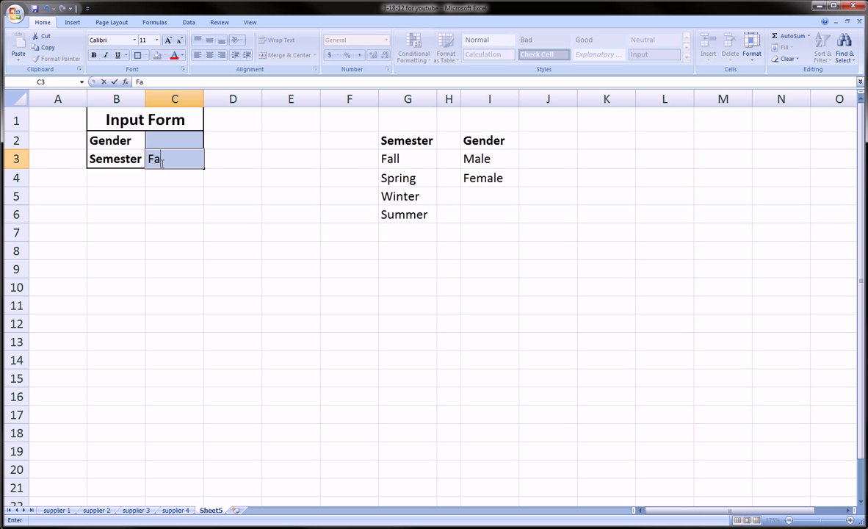
text(ll 2012)
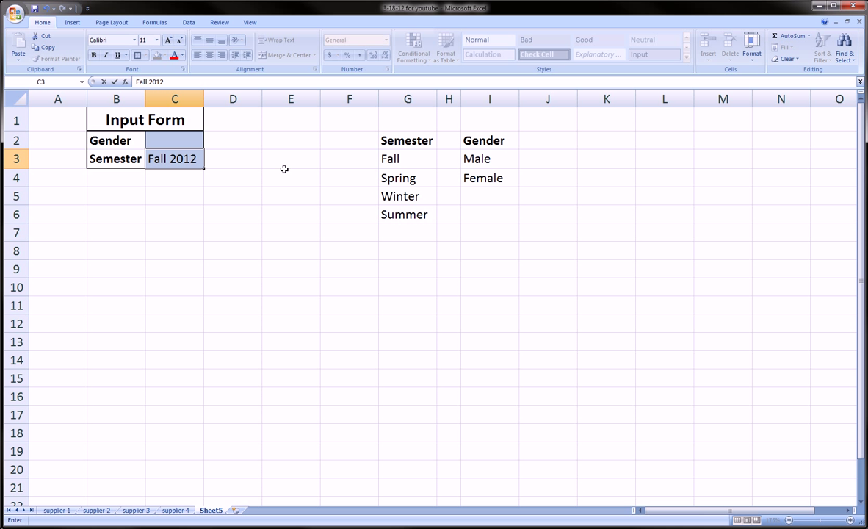
key(BackSpace)
key(BackSpace)
key(BackSpace)
key(BackSpace)
key(BackSpace)
key(BackSpace)
key(BackSpace)
key(BackSpace)
key(BackSpace)
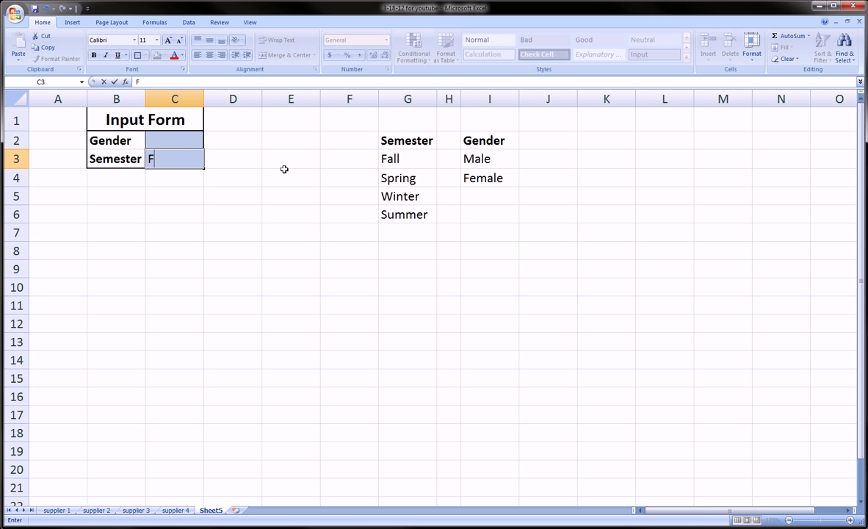
key(Return)
key(Up)
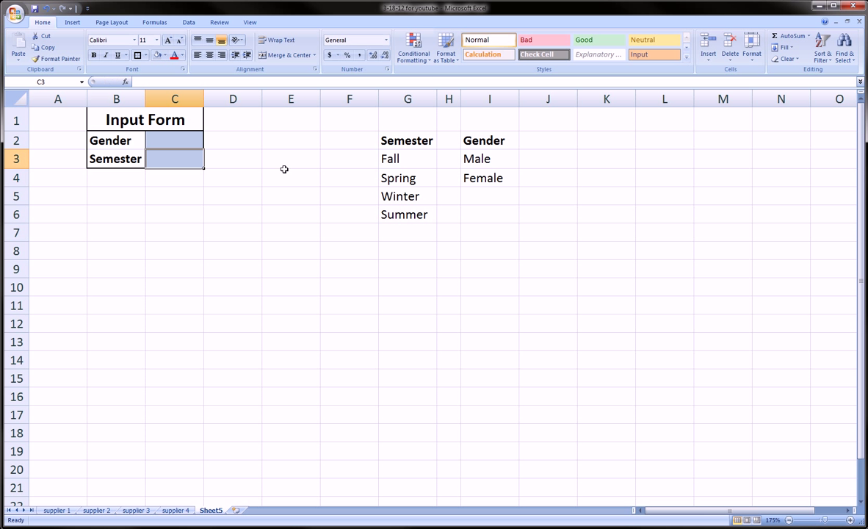
text(Fal)
key(Return)
key(Up)
text(F)
key(BackSpace)
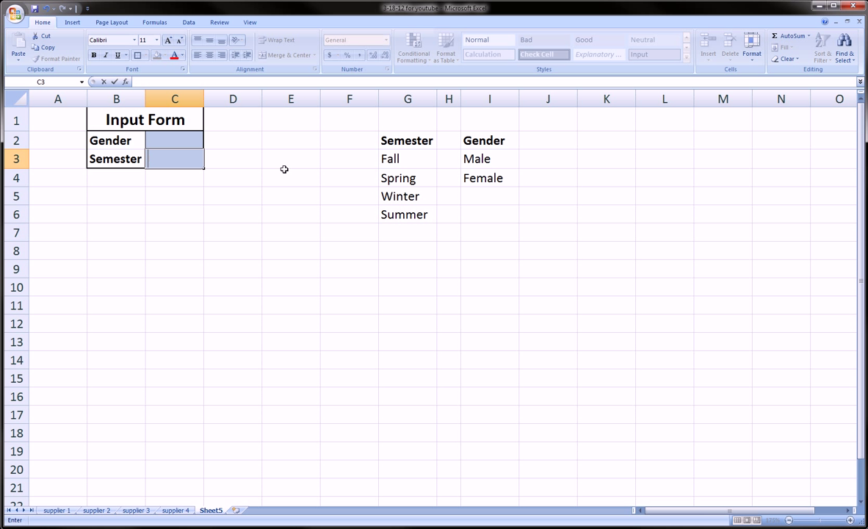
key(Return)
key(Up)
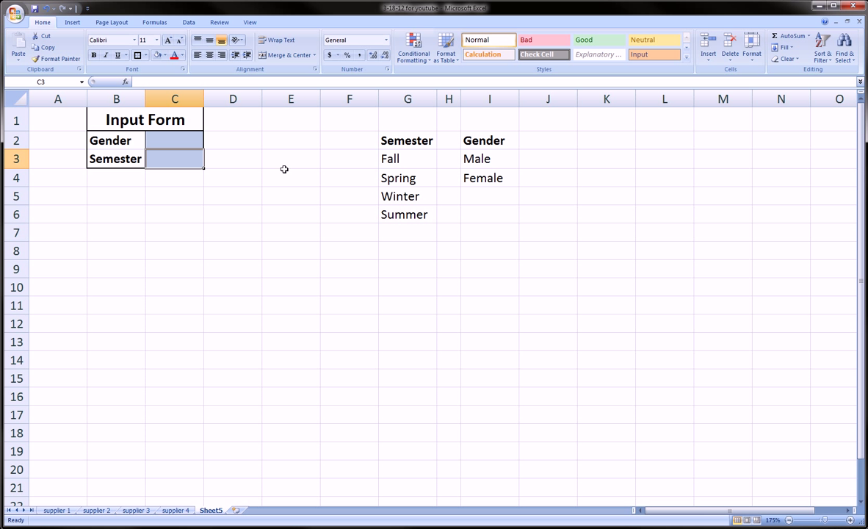
- Widen column C of the input form slightly
click(182, 144)
click(188, 156)
drag(203, 98, 212, 98)
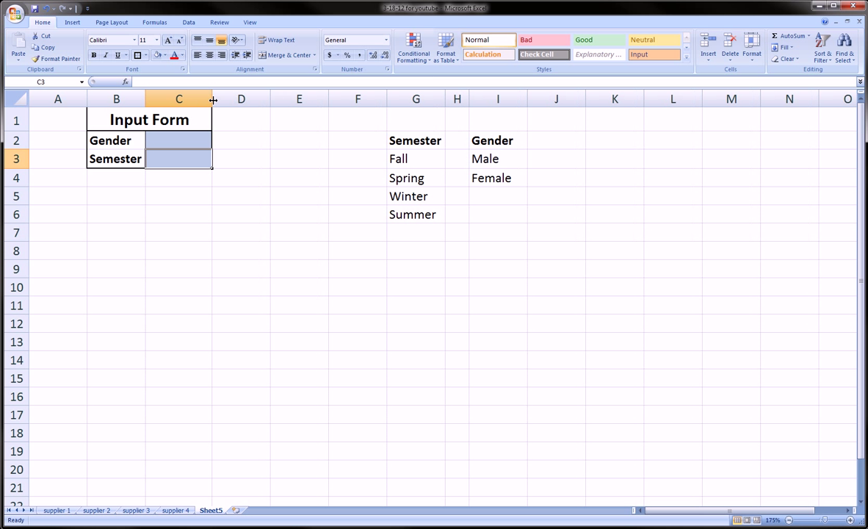
- Examine the Semester options in G2:G6 and the Gender options in I2:I4 that match the input form's fields
click(182, 139)
click(499, 140)
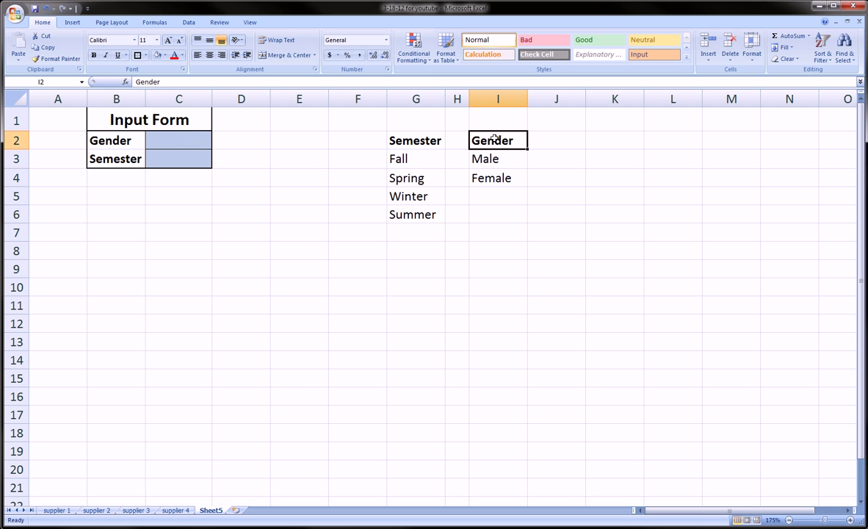
click(104, 141)
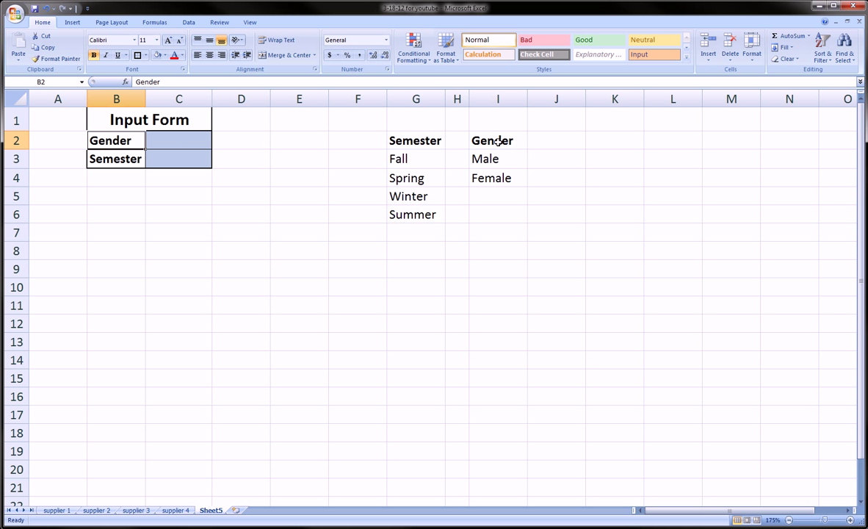
drag(481, 141, 494, 178)
drag(416, 140, 416, 213)
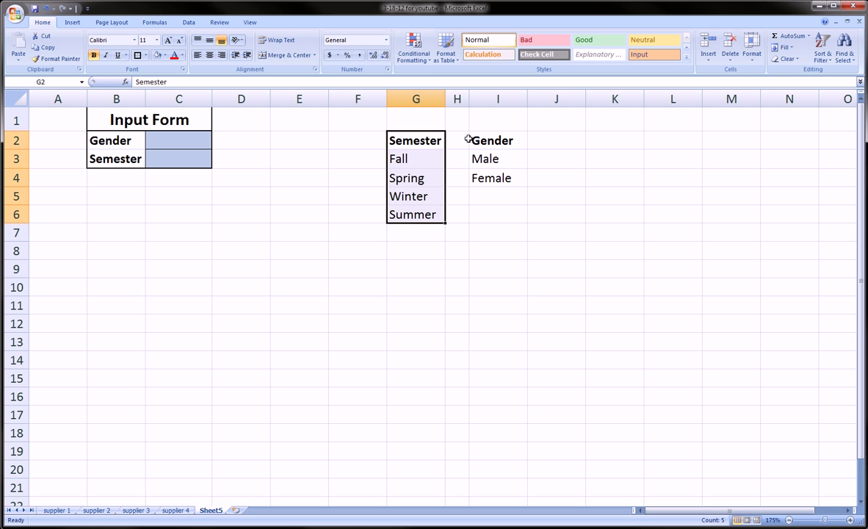
drag(476, 138, 480, 172)
click(417, 163)
drag(417, 163, 416, 216)
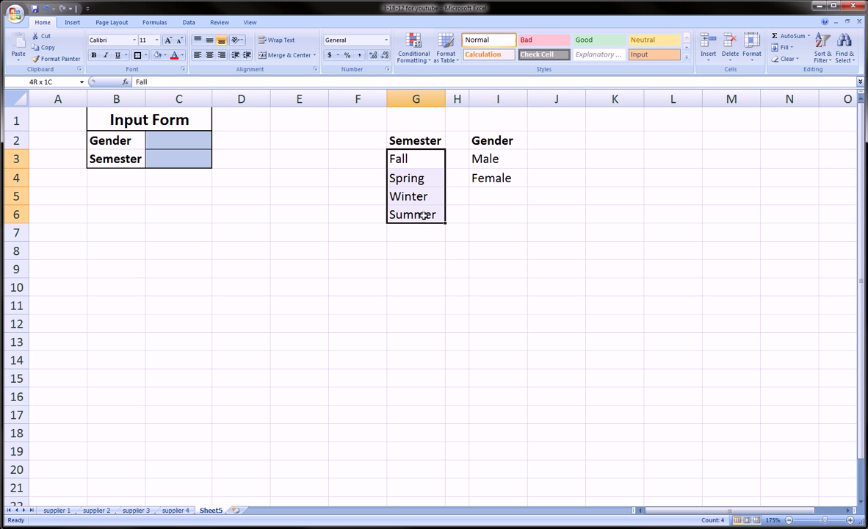
mouse_move(481, 160)
mouse_down()
mouse_move(481, 185)
mouse_move(486, 175)
mouse_up()
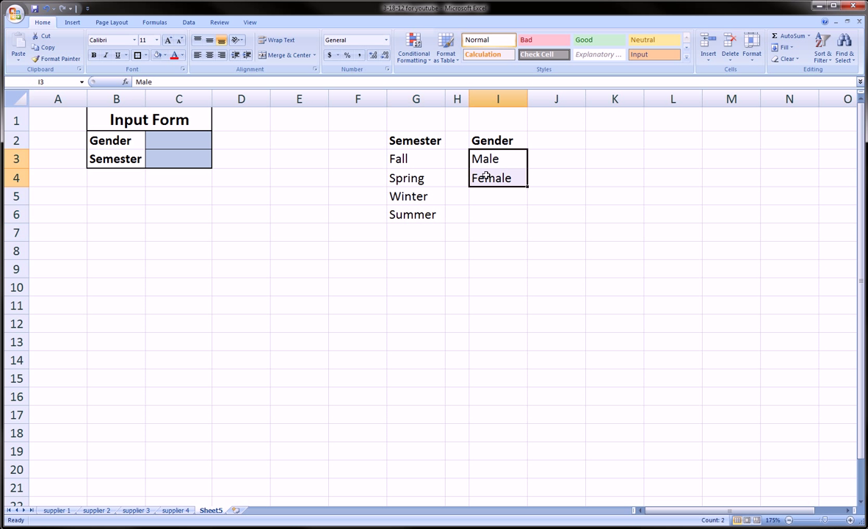
click(499, 194)
click(489, 144)
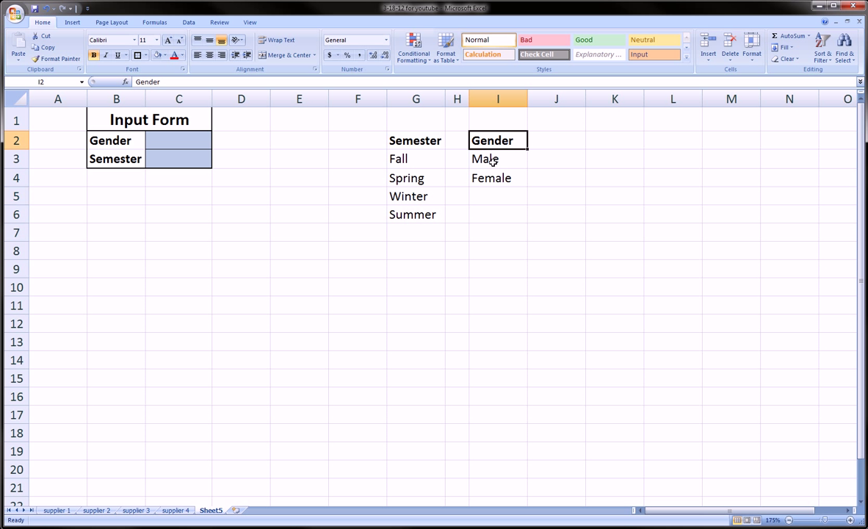
click(493, 160)
drag(492, 161, 496, 176)
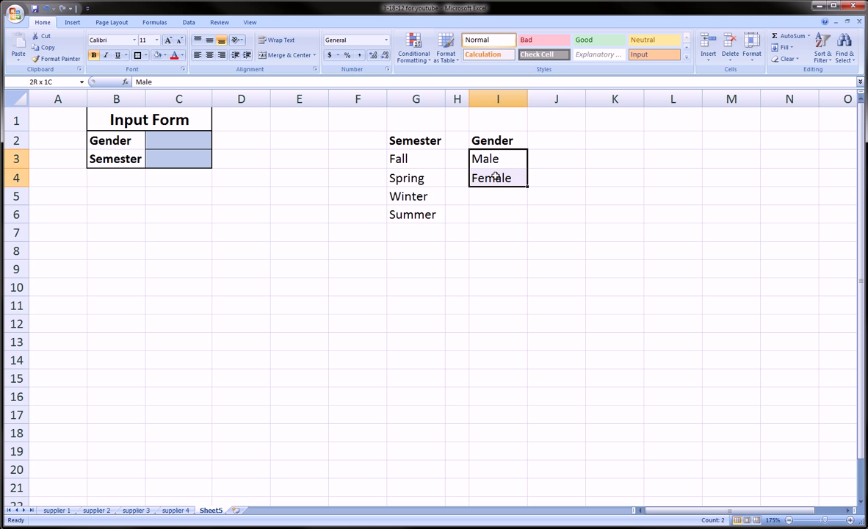
click(500, 208)
drag(398, 159, 412, 210)
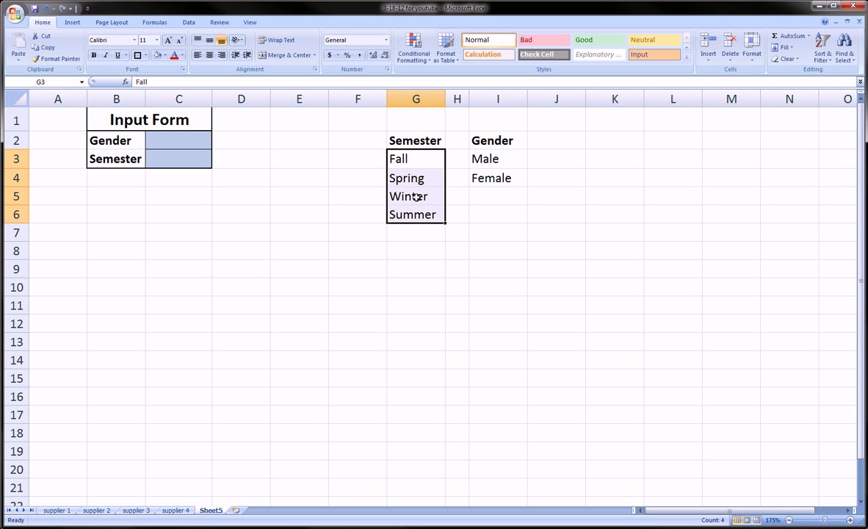
drag(407, 158, 420, 211)
click(428, 234)
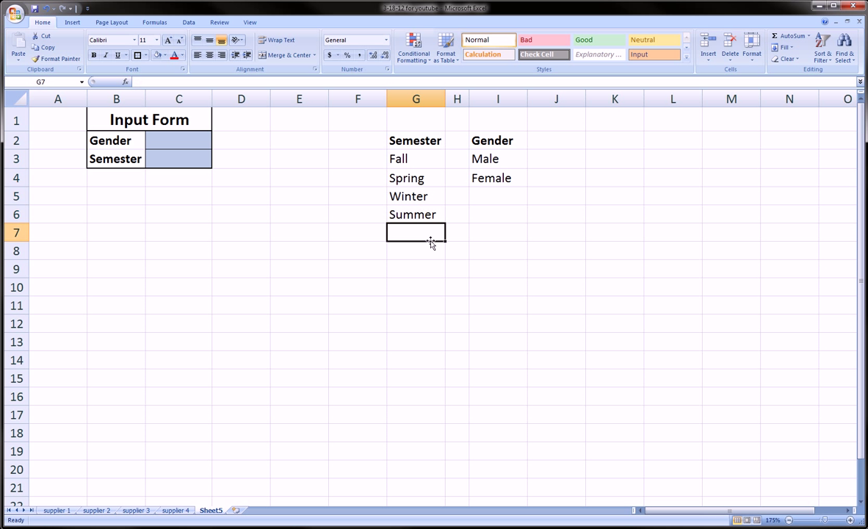
drag(400, 158, 417, 210)
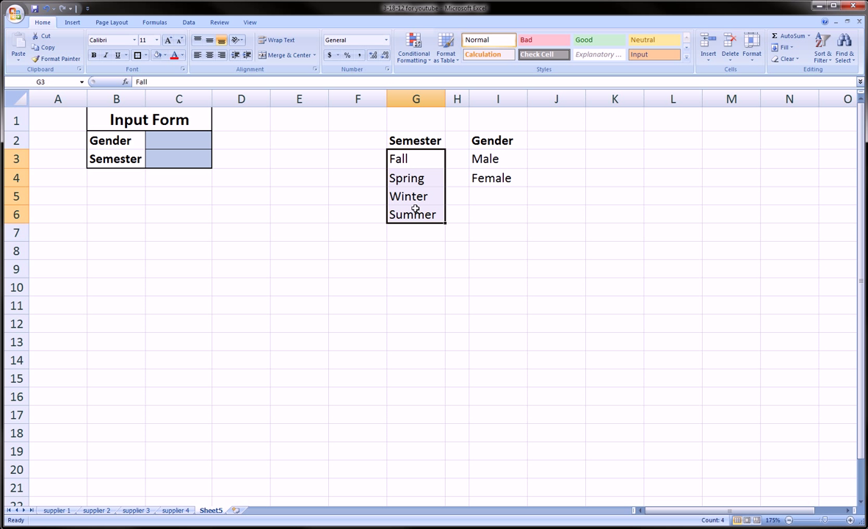
drag(468, 158, 482, 178)
click(226, 226)
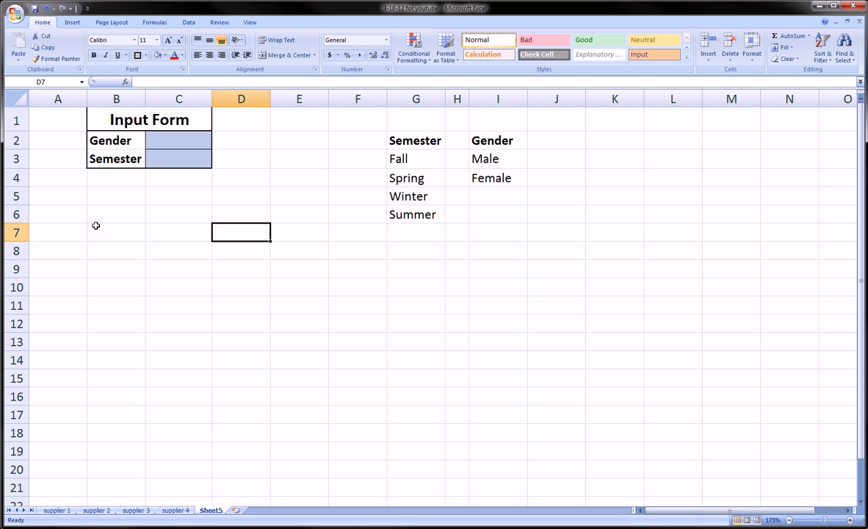
- Start a data validation rule for the Gender input cell C2 and set it to allow a List
click(157, 143)
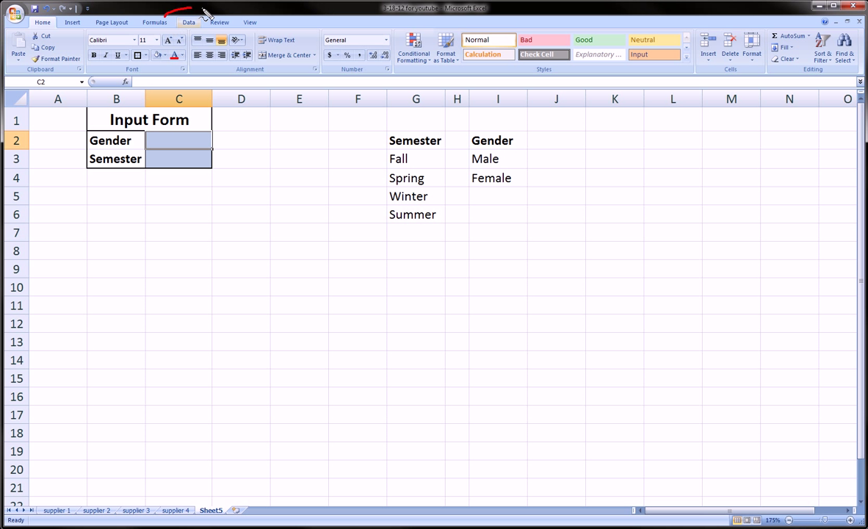
click(187, 23)
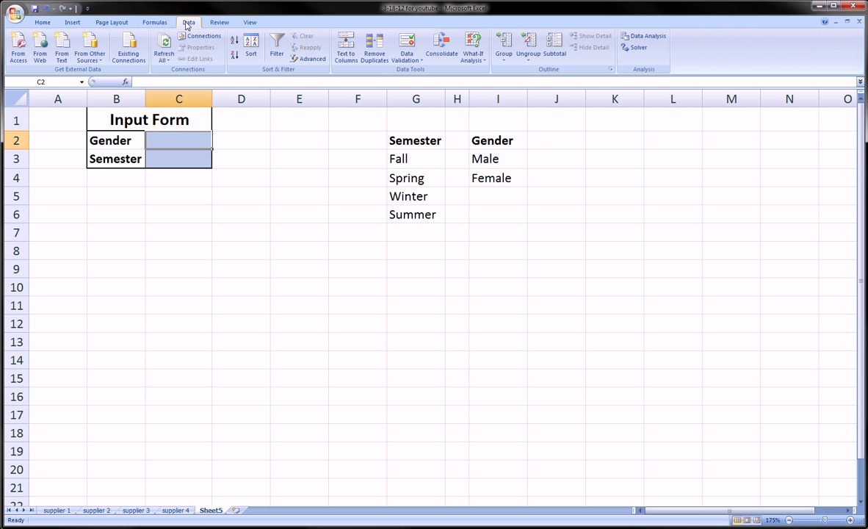
click(406, 54)
click(413, 77)
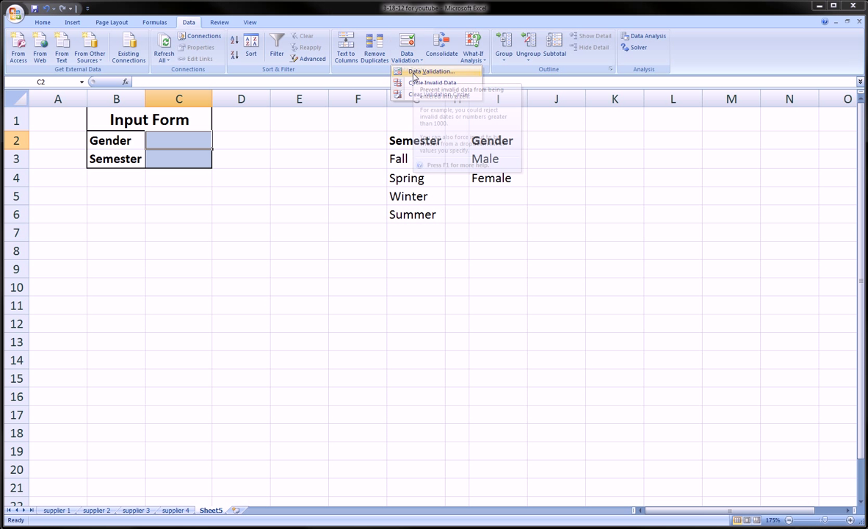
drag(412, 142, 230, 196)
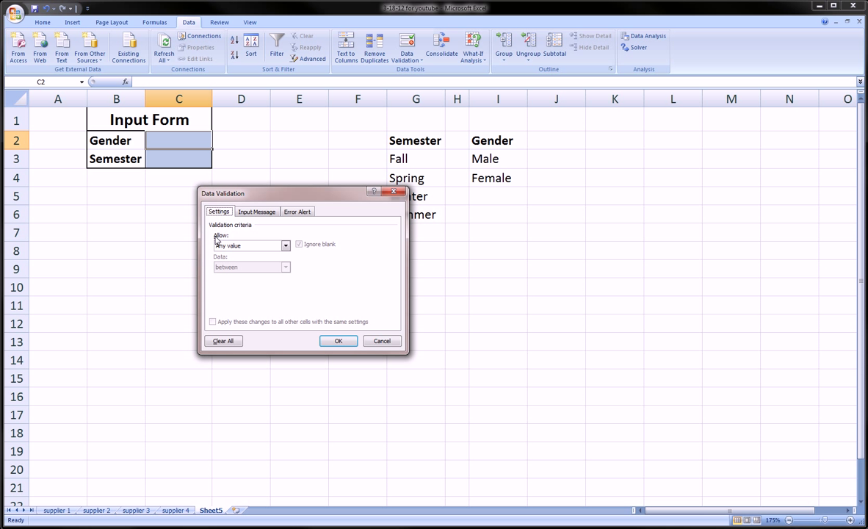
mouse_move(211, 234)
mouse_down()
mouse_move(229, 228)
mouse_move(208, 239)
mouse_up()
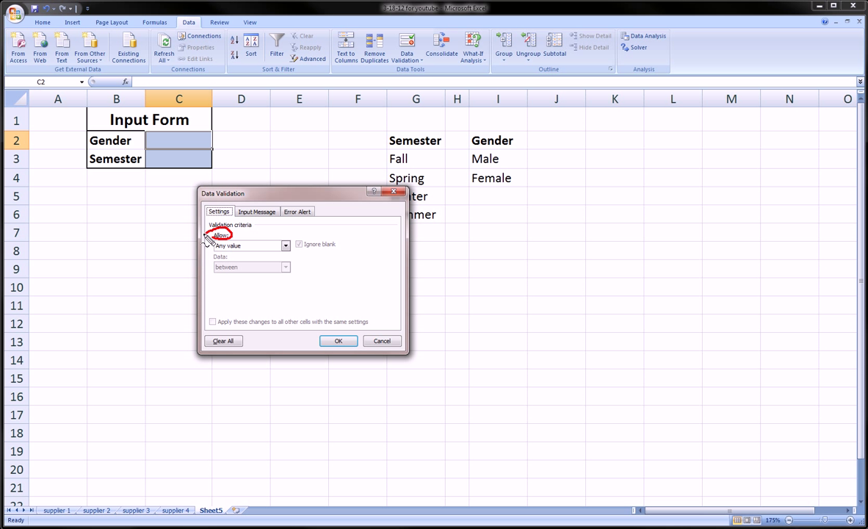
click(285, 245)
click(277, 276)
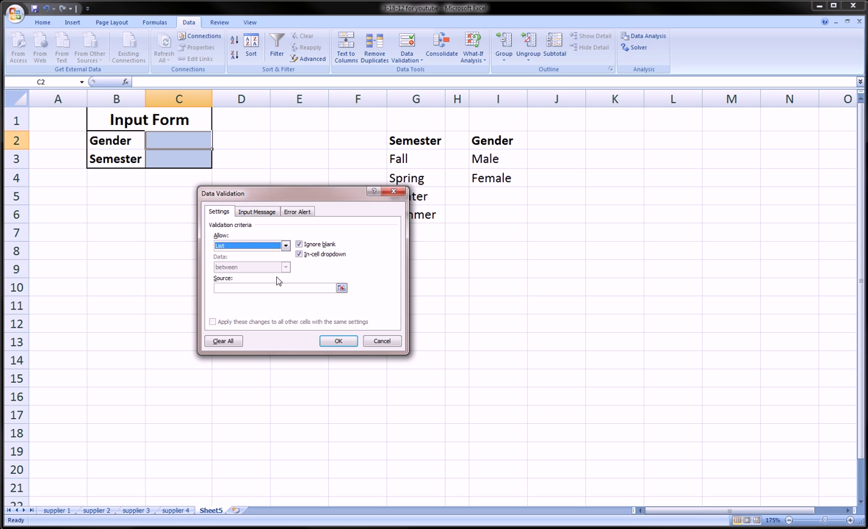
- Set the validation list's source to the Male and Female cells, =$I$3:$I$4, and apply the rule
click(228, 289)
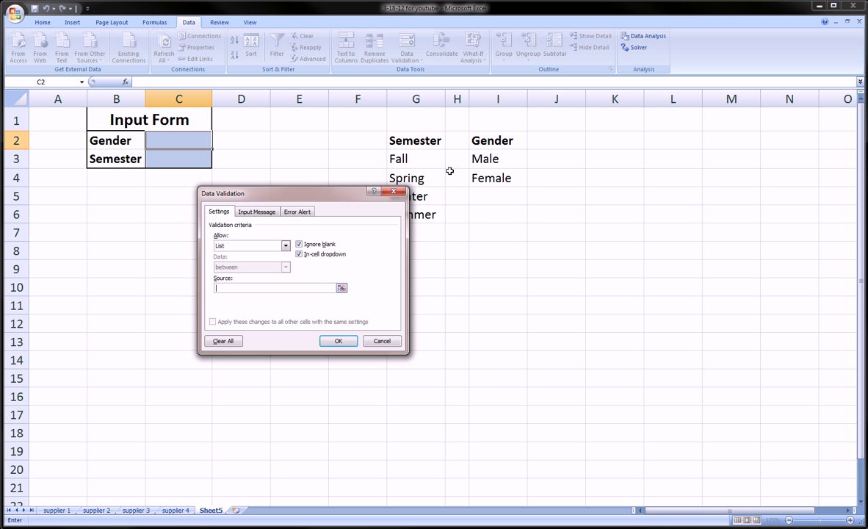
click(485, 157)
drag(485, 158, 487, 173)
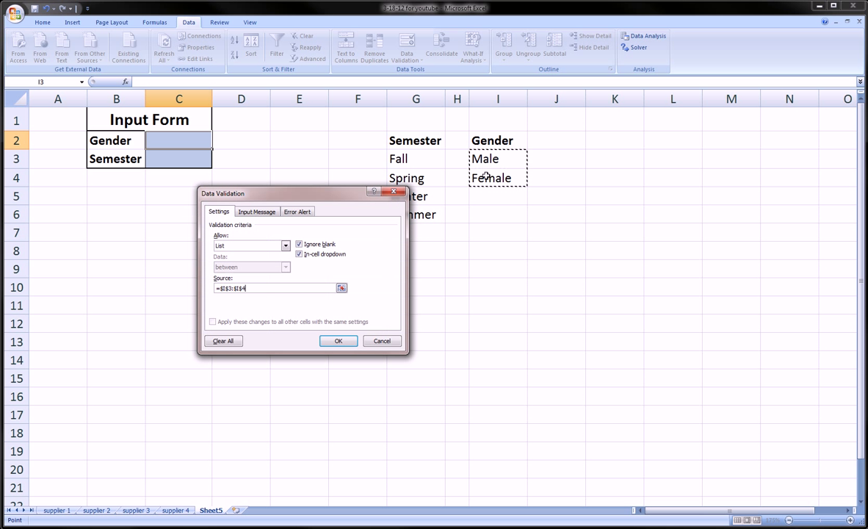
click(334, 340)
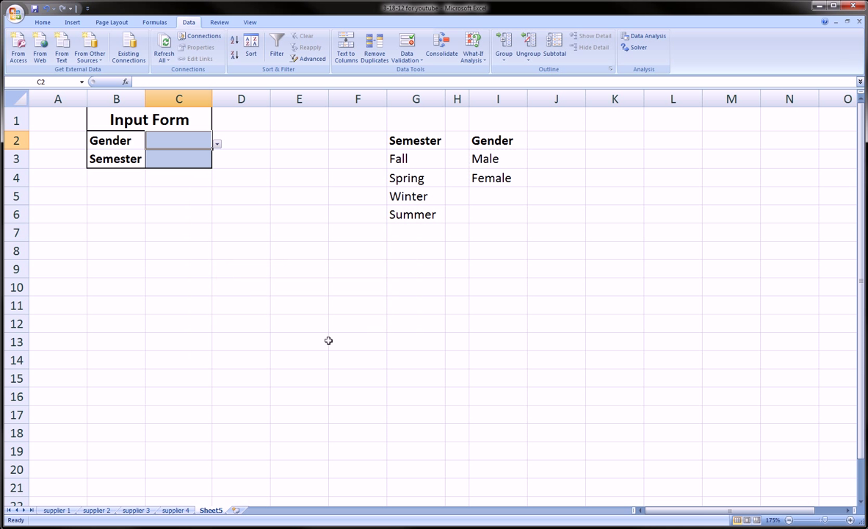
- Test the drop-down in Gender cell C2 by choosing Male and changing the selection to Female
click(220, 145)
click(194, 144)
click(161, 212)
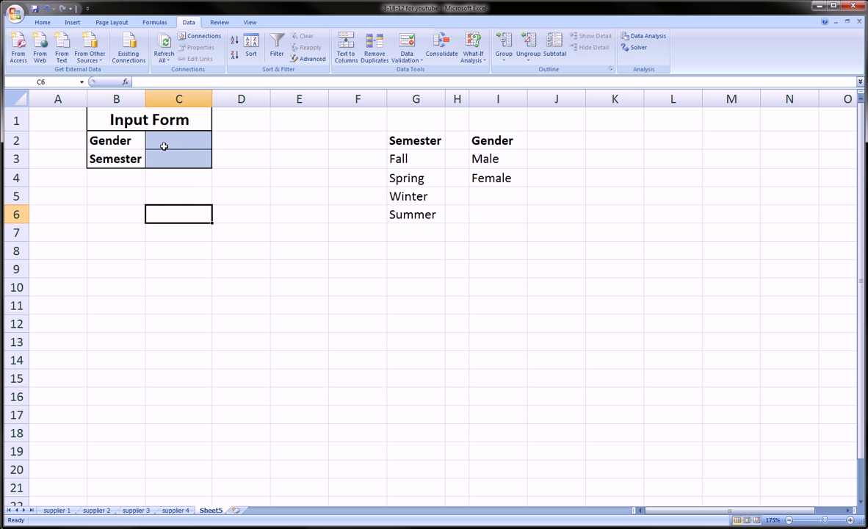
click(164, 144)
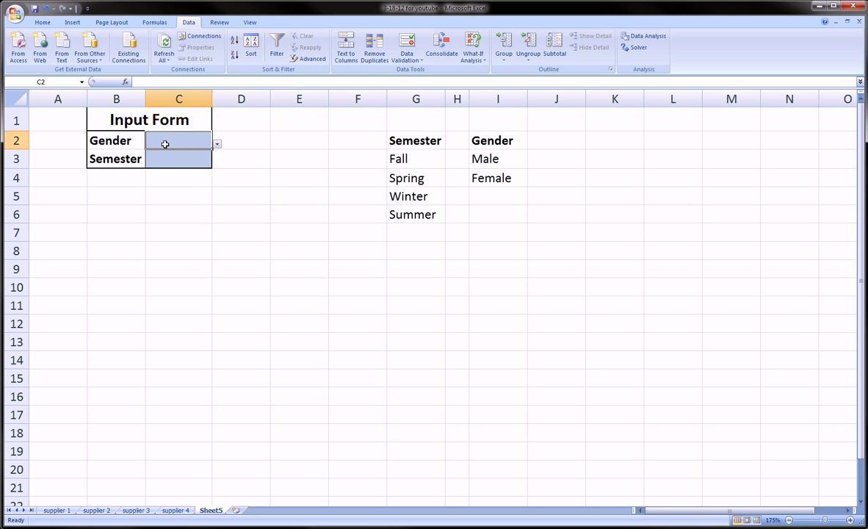
click(218, 146)
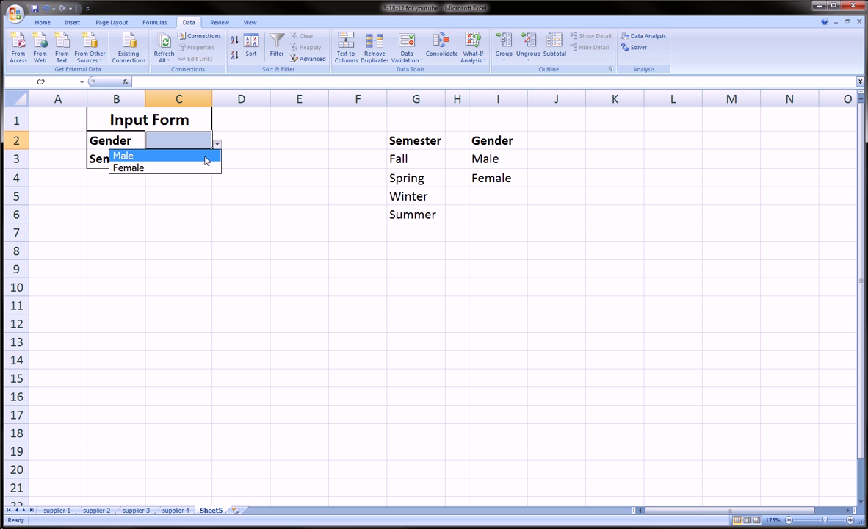
click(206, 157)
click(218, 144)
click(198, 166)
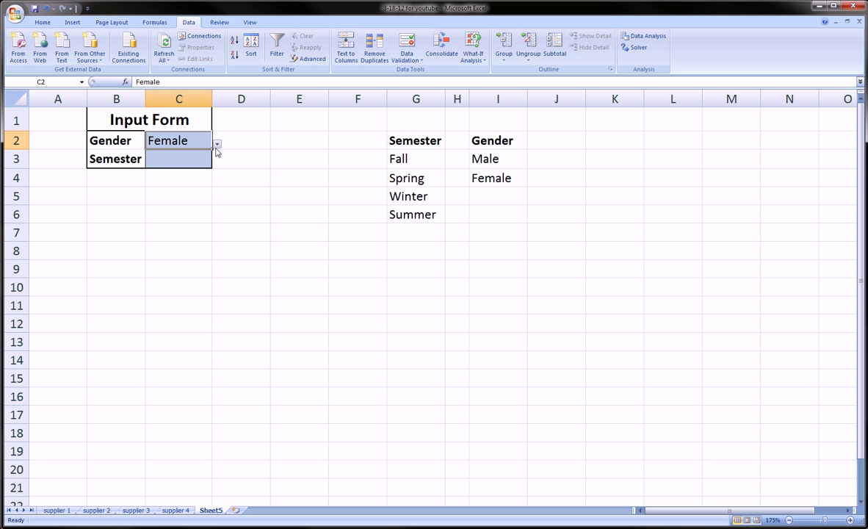
- Switch the Gender cell C2 between Male and Female with its drop-down list, ending on Male
click(217, 145)
click(203, 156)
click(218, 146)
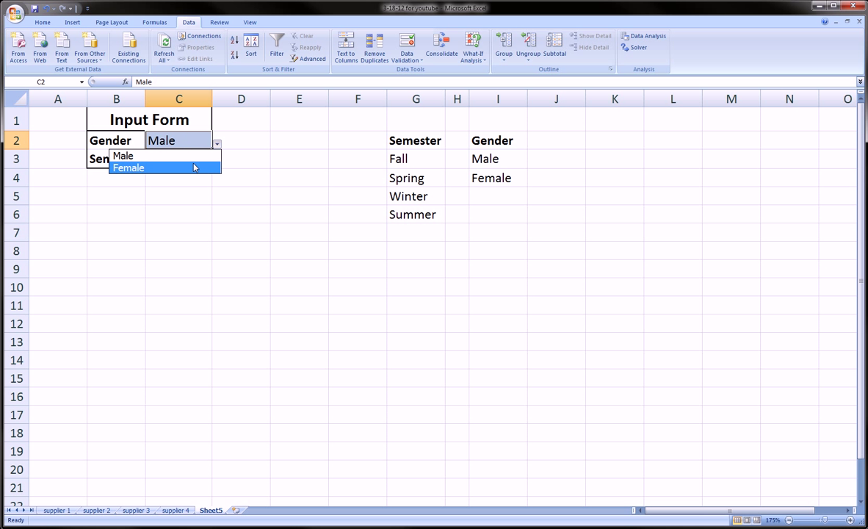
click(198, 167)
click(217, 144)
click(205, 159)
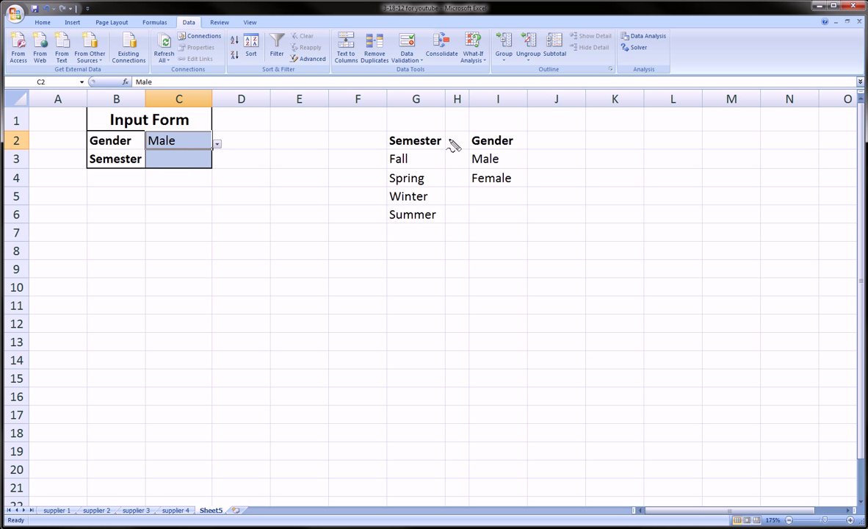
mouse_move(453, 136)
mouse_down()
mouse_move(488, 121)
mouse_move(480, 207)
mouse_move(455, 131)
mouse_up()
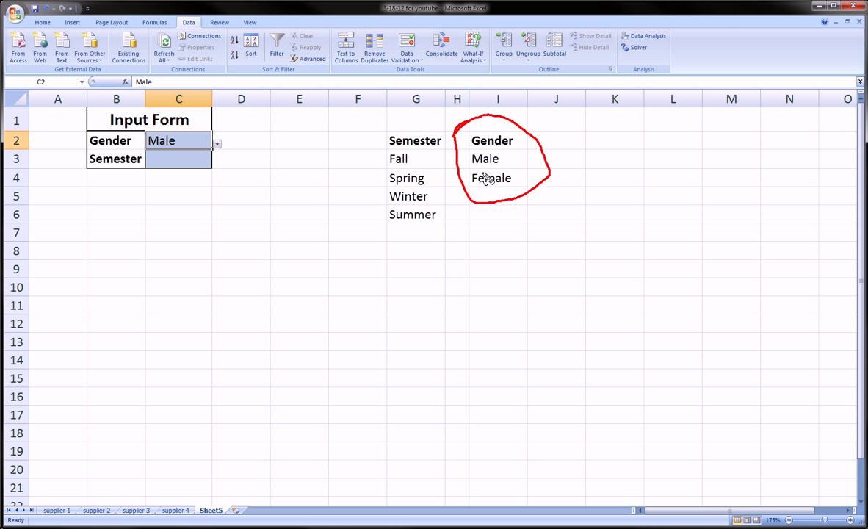
key(Escape)
- Add a List data validation rule to Semester cell C3, using the semester options =$G$3:$G$6 as its source
click(177, 161)
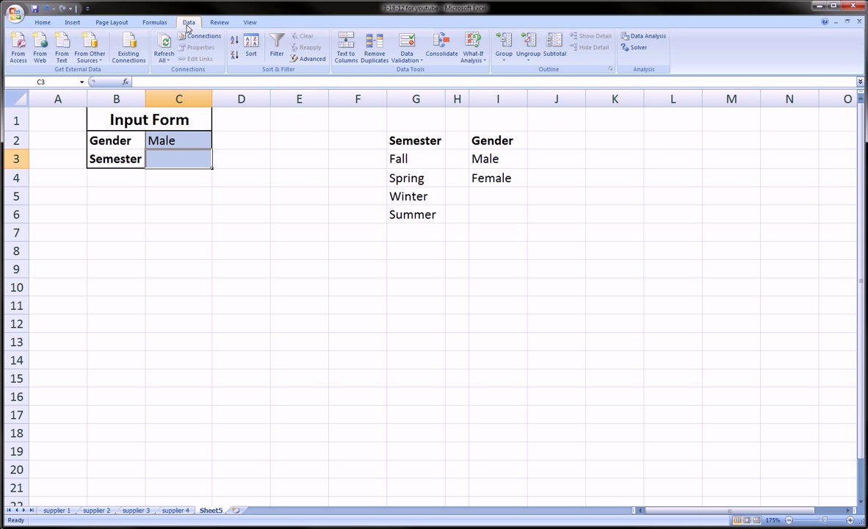
click(406, 57)
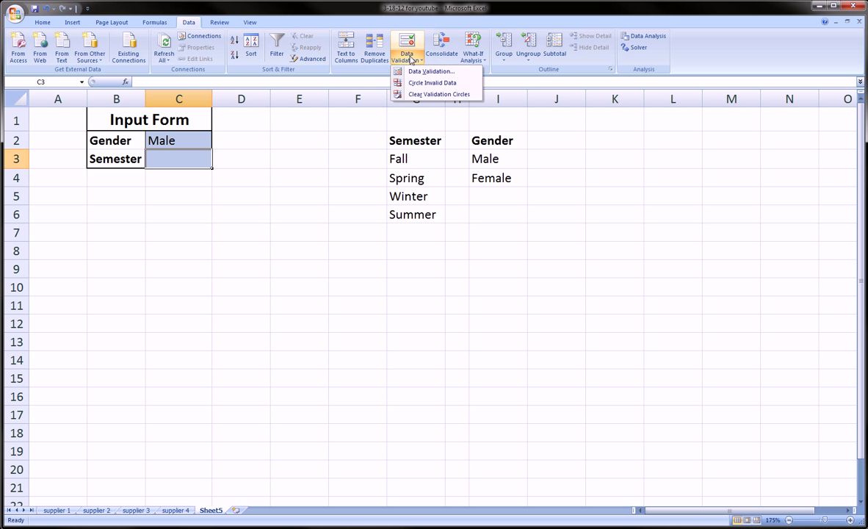
click(424, 71)
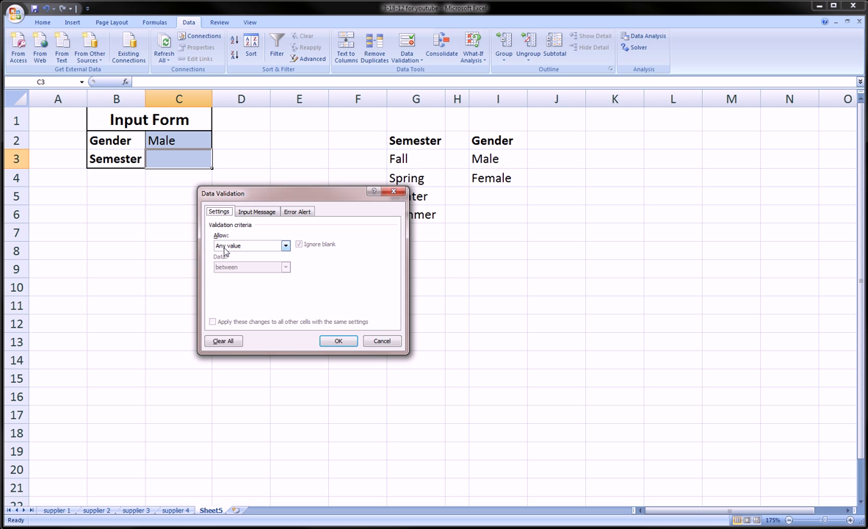
click(287, 246)
click(286, 275)
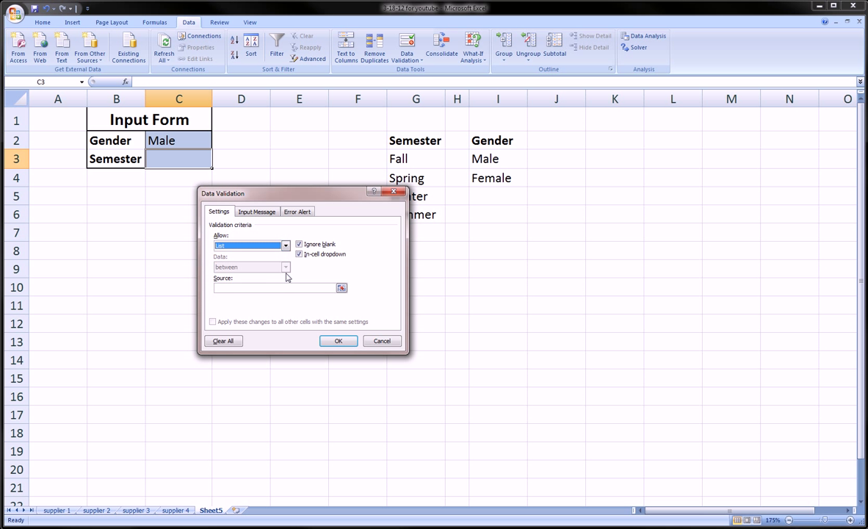
click(281, 287)
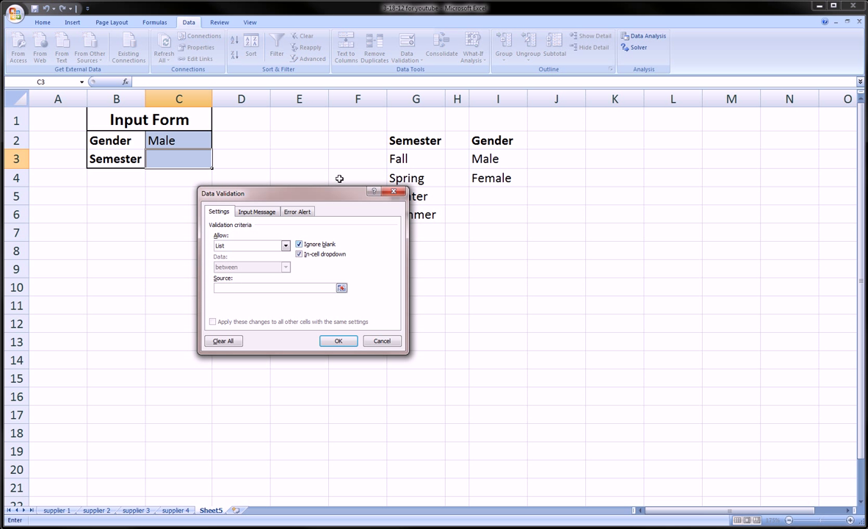
drag(409, 159, 412, 216)
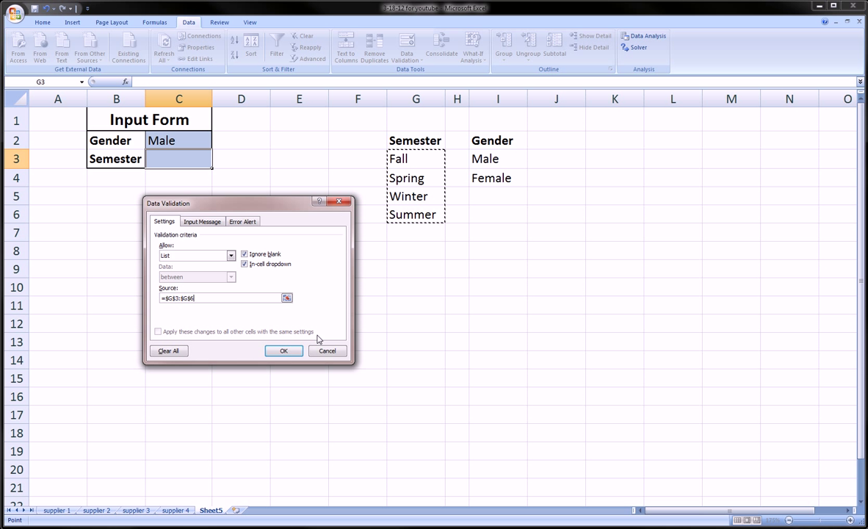
click(284, 351)
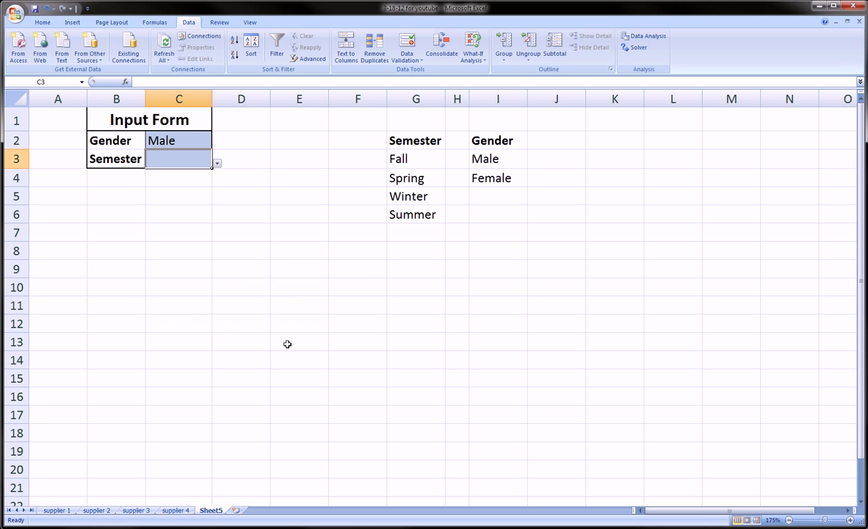
- Test the Semester drop-down in C3 by choosing Fall, Spring, Winter and Summer in turn
click(217, 163)
click(209, 176)
click(217, 163)
click(207, 187)
click(218, 163)
click(207, 199)
click(217, 163)
click(207, 210)
click(293, 226)
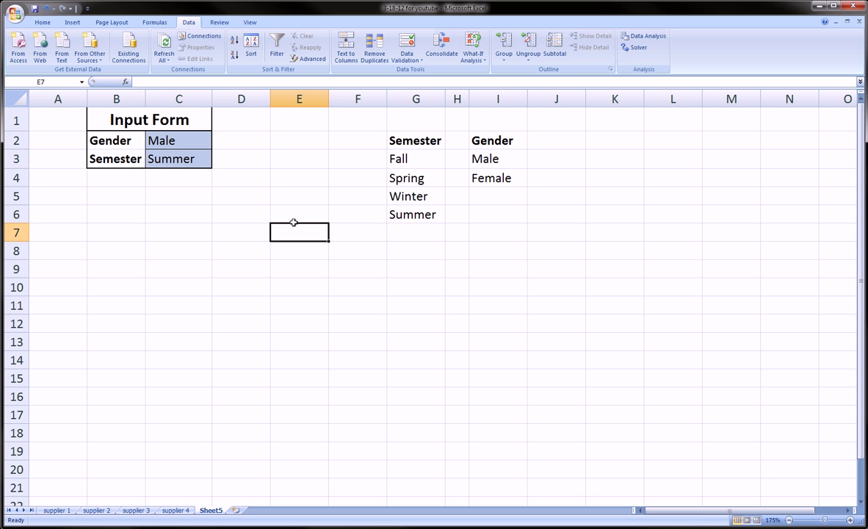
- Hide columns G through I that hold the option lists
drag(413, 97, 498, 98)
right_click(496, 101)
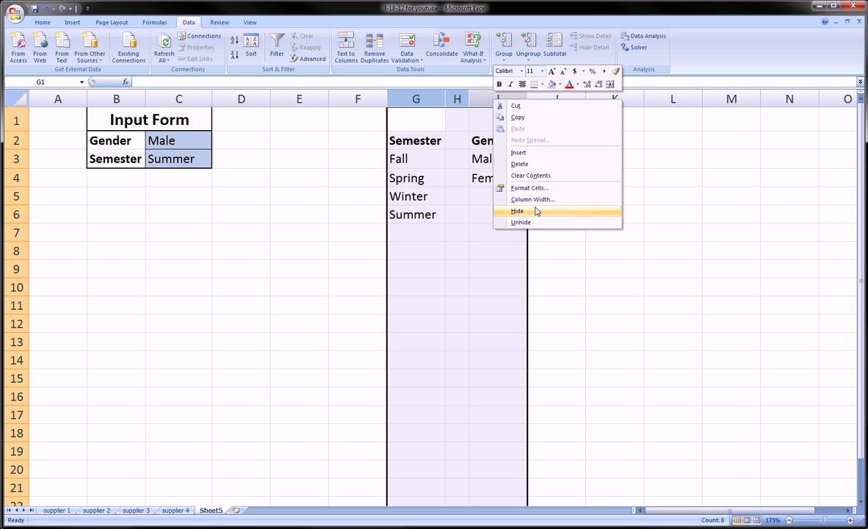
click(565, 210)
click(297, 231)
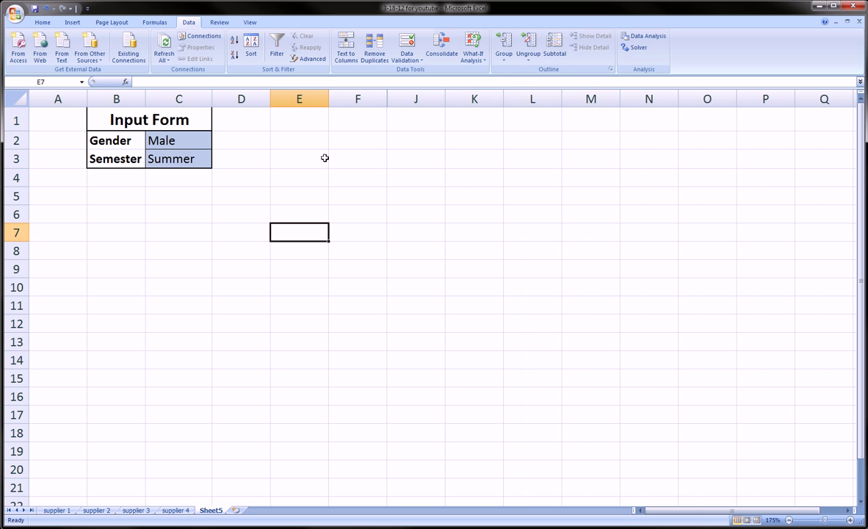
- Unhide the option list columns between F and J
drag(350, 96, 408, 98)
right_click(407, 98)
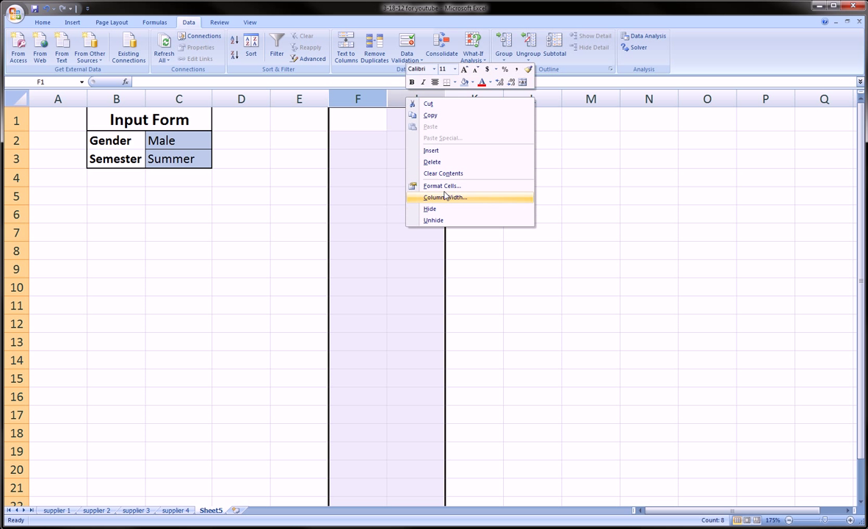
click(431, 220)
click(381, 215)
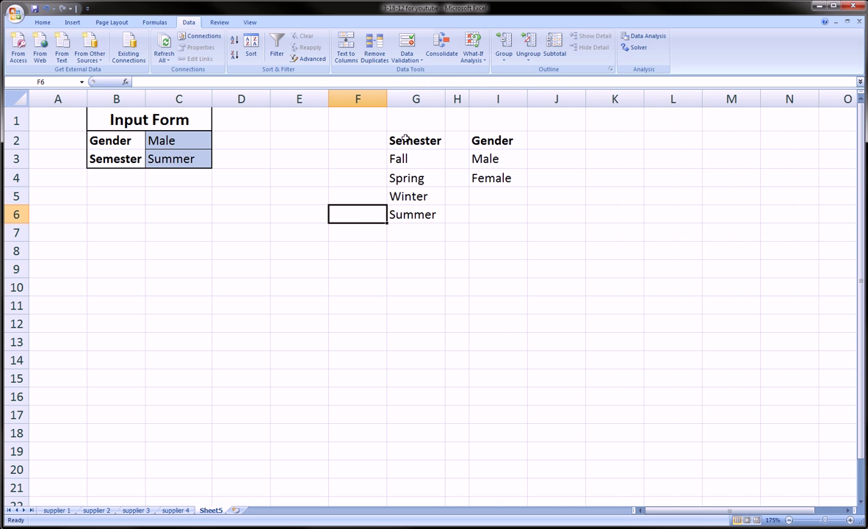
- Name the range of semester options G3:G6 semester
drag(400, 139, 488, 215)
click(467, 231)
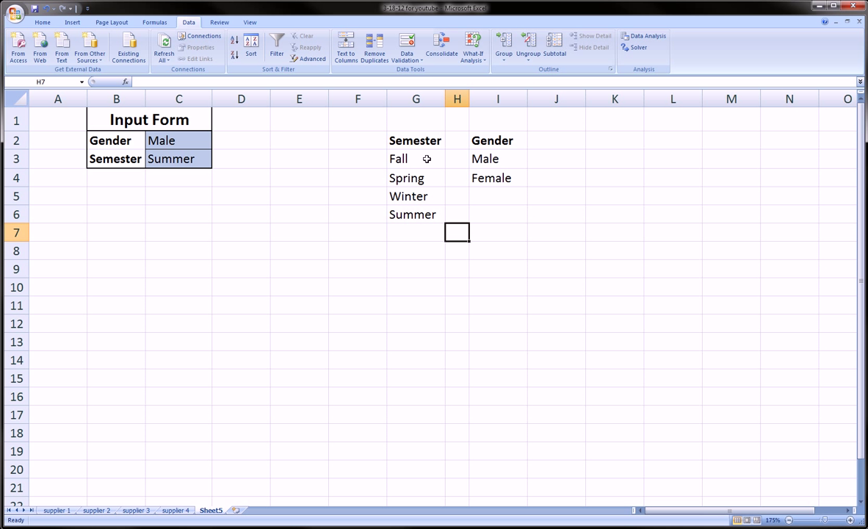
drag(426, 158, 403, 212)
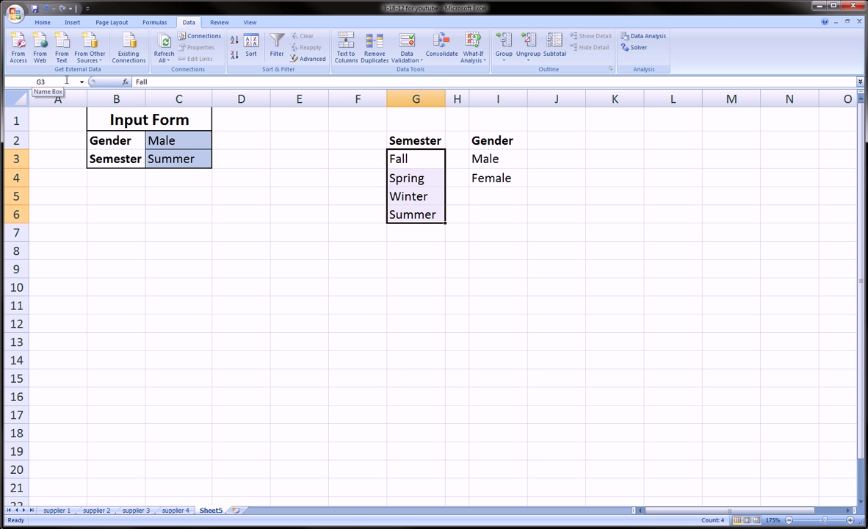
click(415, 232)
drag(415, 157, 415, 211)
click(51, 81)
text(semester)
key(Return)
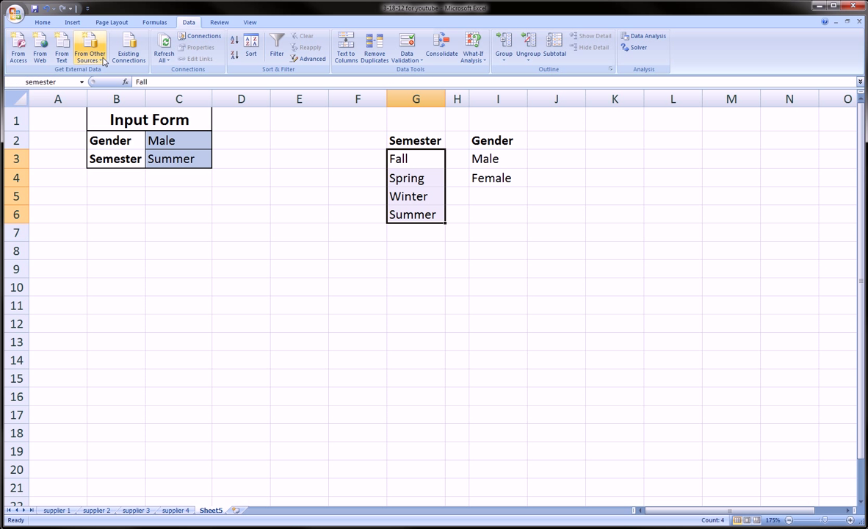
- Name the range with the Male and Female options, I3:I4, gender
drag(486, 158, 487, 179)
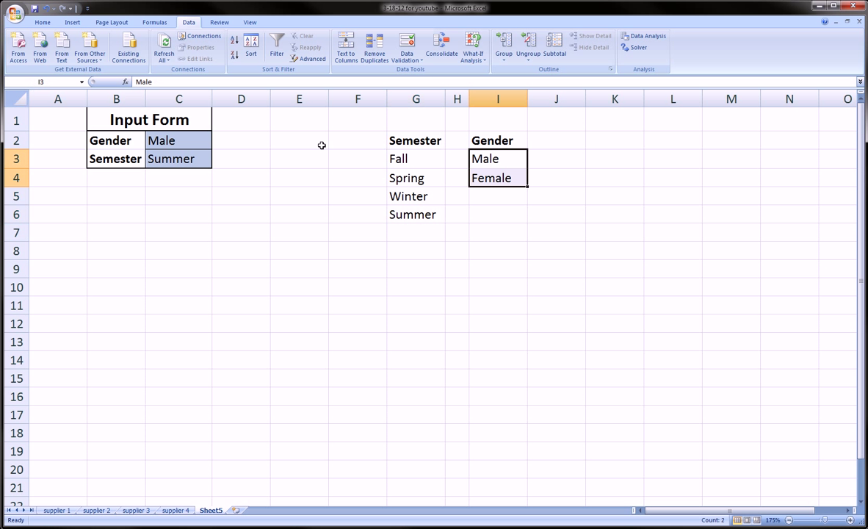
click(56, 80)
text(ged)
text(der)
key(Return)
click(179, 195)
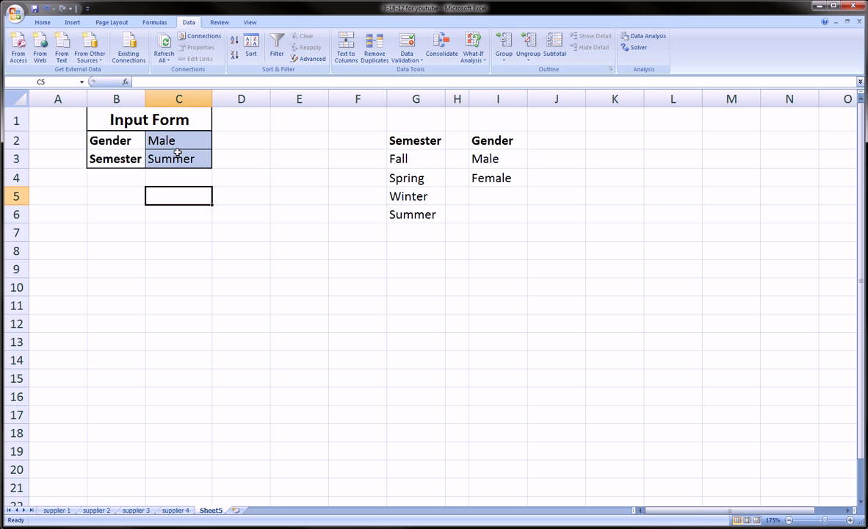
- Retest the input form's drop-downs by setting Gender to Female and Semester to Winter, then Spring
click(184, 144)
click(216, 143)
click(185, 166)
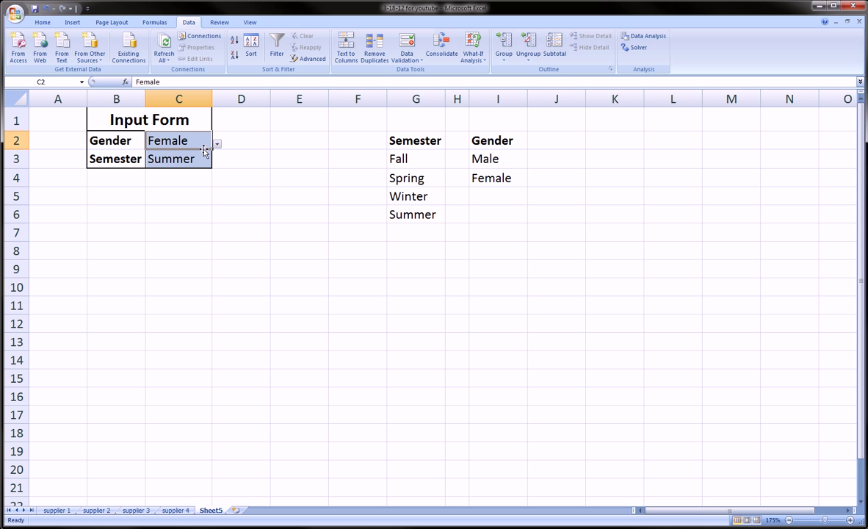
click(208, 158)
click(218, 165)
click(179, 196)
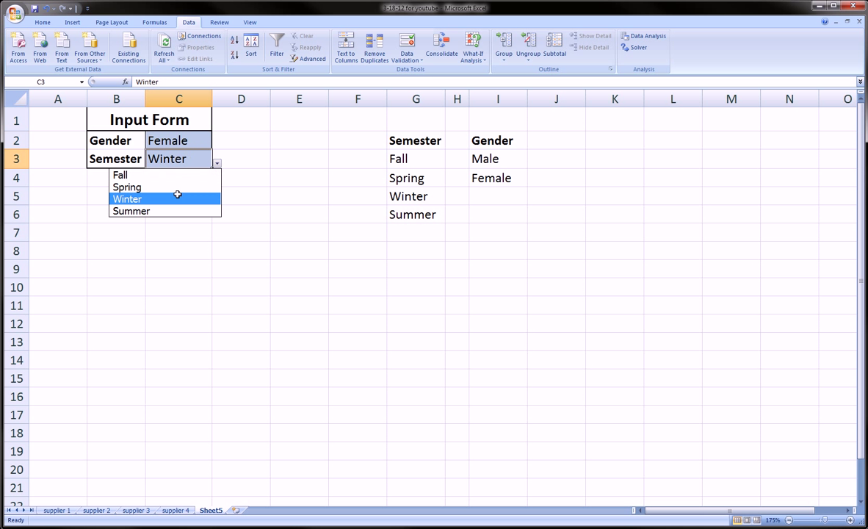
click(218, 164)
click(189, 187)
click(214, 177)
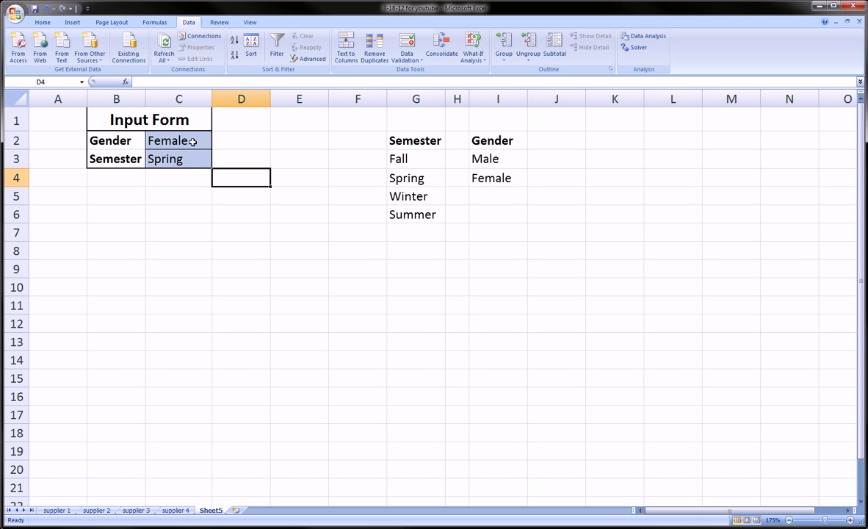
- Check the data validation source of Gender cell C2 and close the settings without changes
click(193, 142)
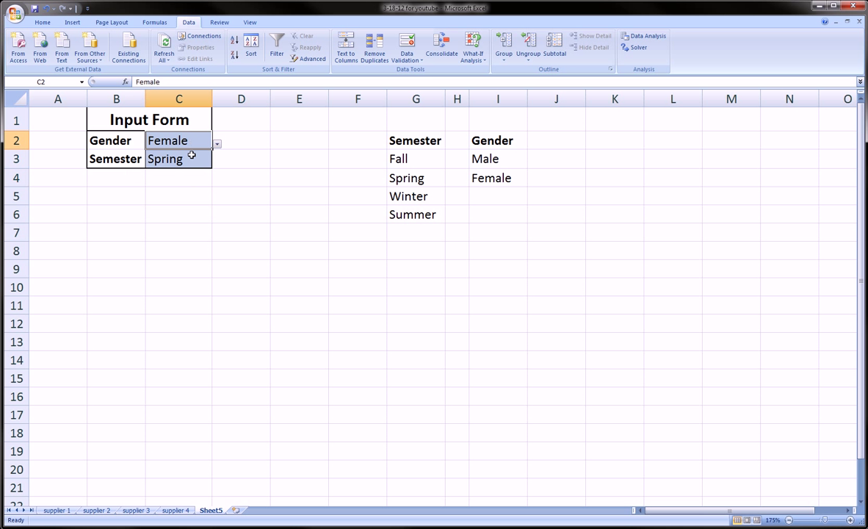
click(408, 58)
click(417, 74)
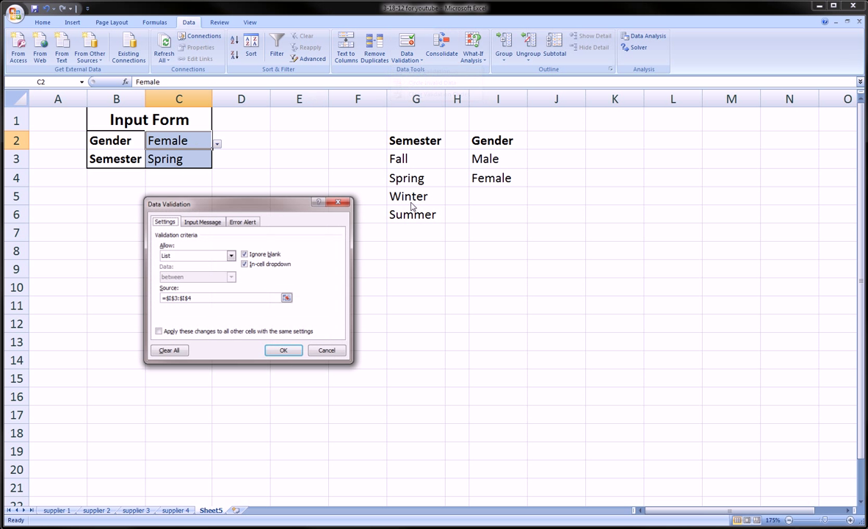
click(339, 202)
- Move the option lists in G2:I6 to cell E3 of a new worksheet and narrow the empty column F between them
drag(408, 98, 477, 99)
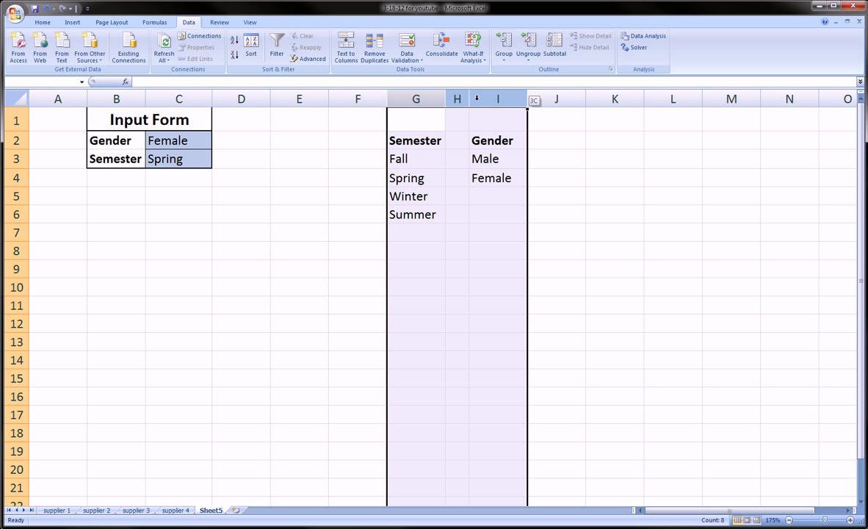
click(422, 142)
drag(422, 142, 482, 207)
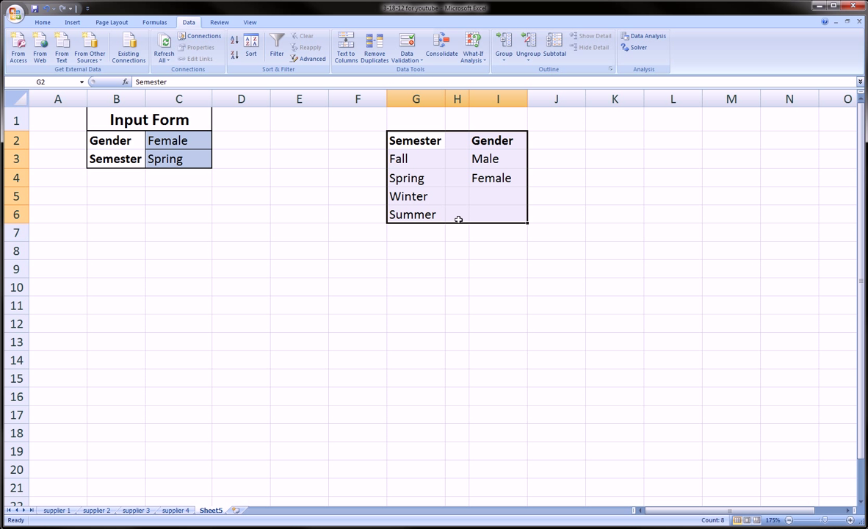
key(ctrl+c)
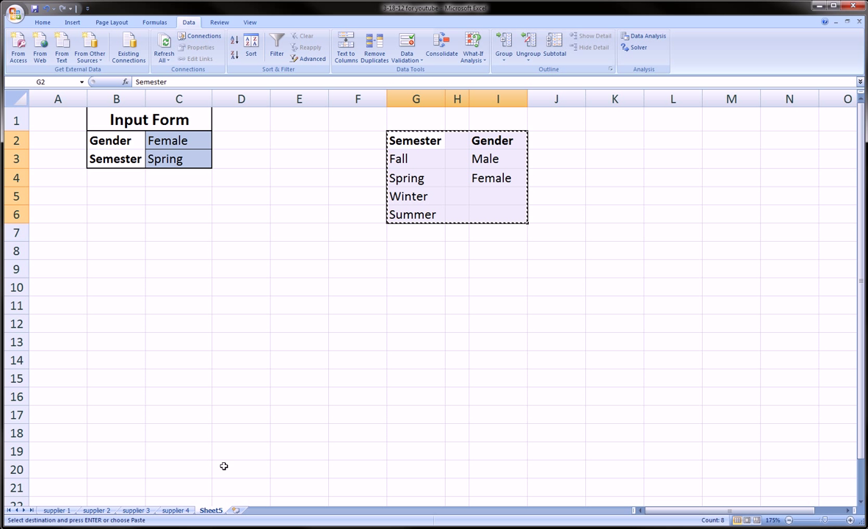
click(235, 510)
click(166, 125)
key(Return)
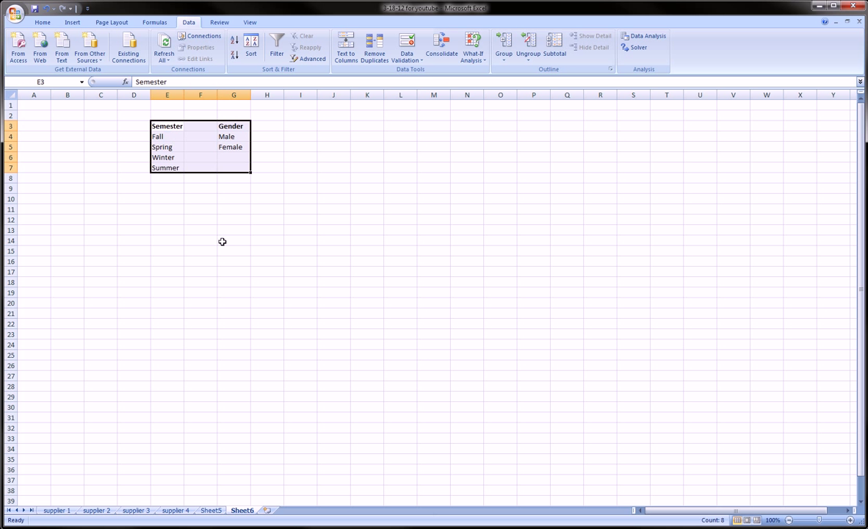
click(224, 241)
drag(217, 95, 202, 95)
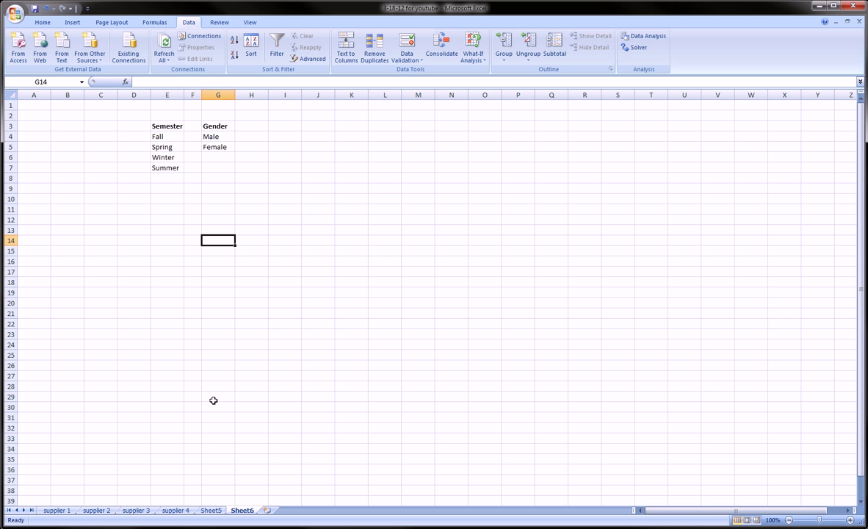
- Clear the Gender and Semester entries in C2:C3 of the input form on Sheet5
click(211, 509)
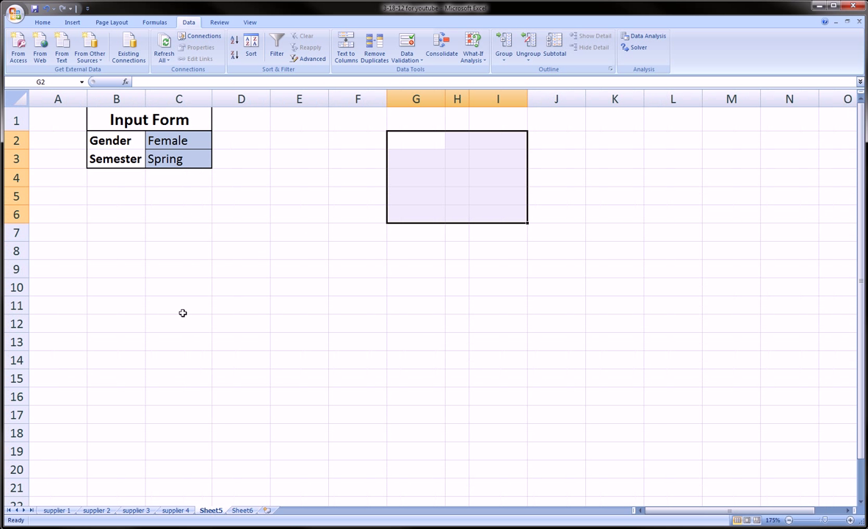
click(188, 139)
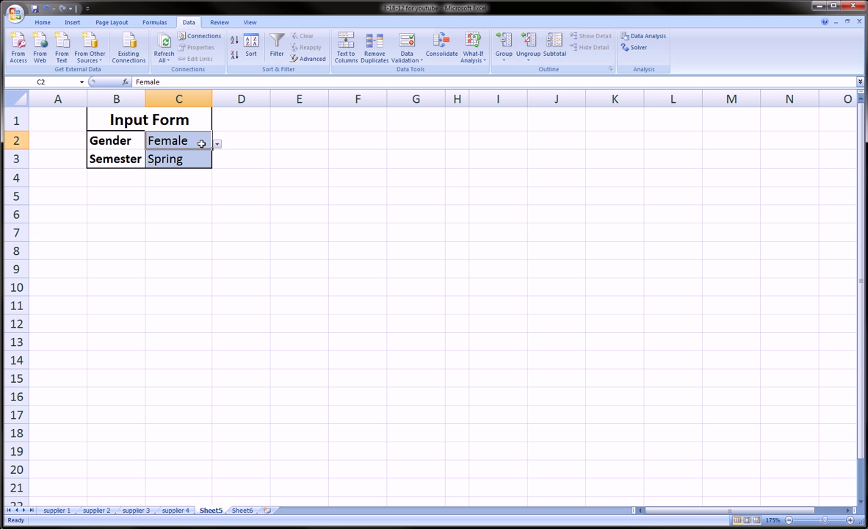
drag(203, 142, 193, 151)
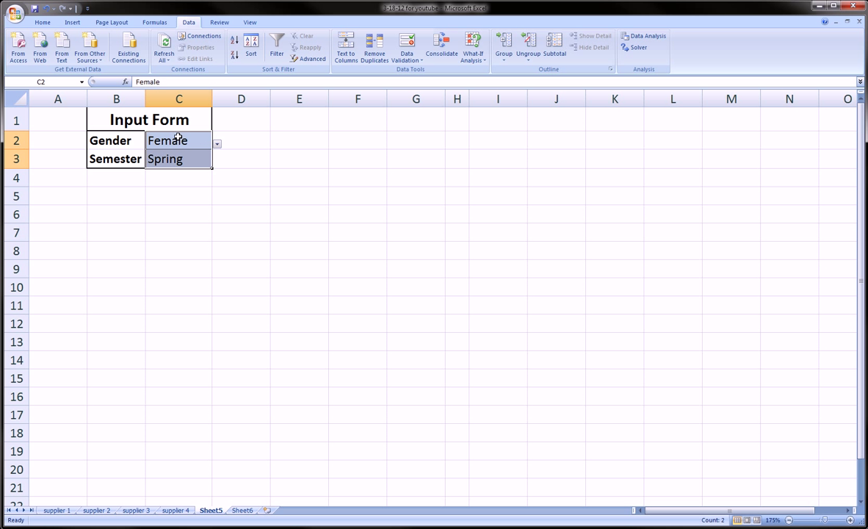
key(Delete)
click(190, 156)
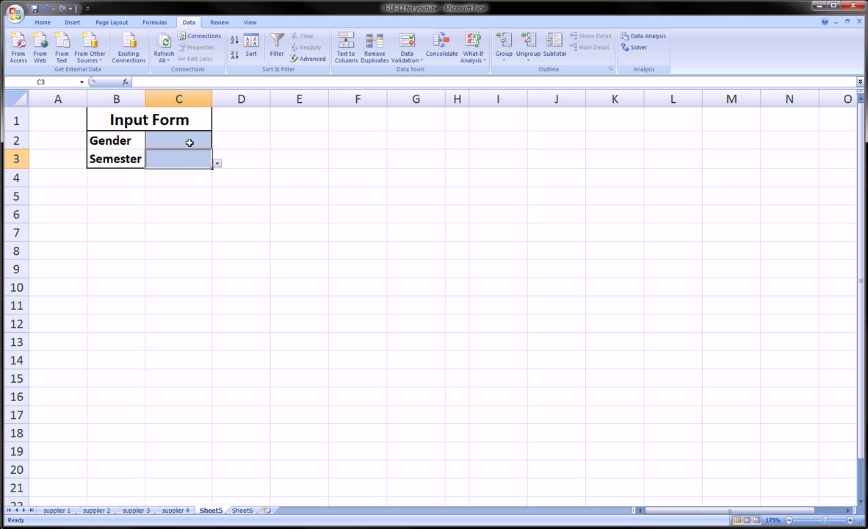
click(188, 142)
click(188, 153)
click(190, 144)
click(434, 140)
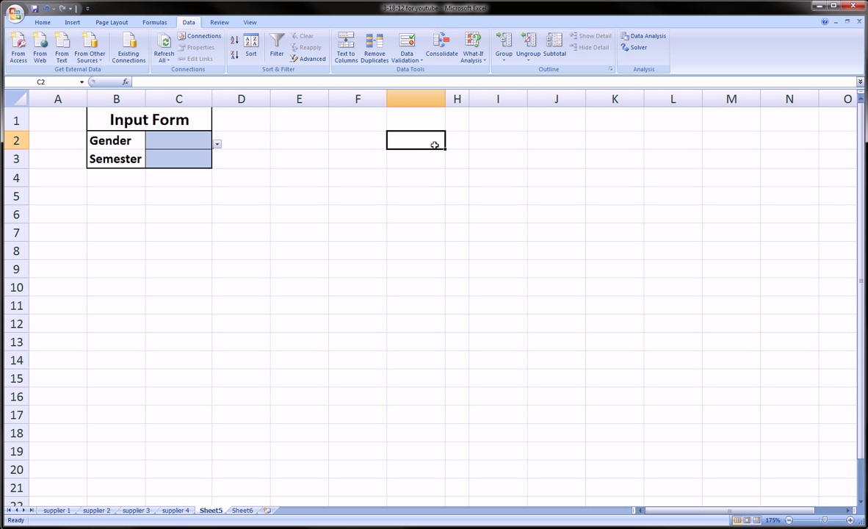
- Set the data validation list source of Gender cell C2 to =gender
mouse_move(434, 140)
mouse_down()
mouse_move(490, 201)
mouse_move(434, 140)
mouse_up()
click(197, 140)
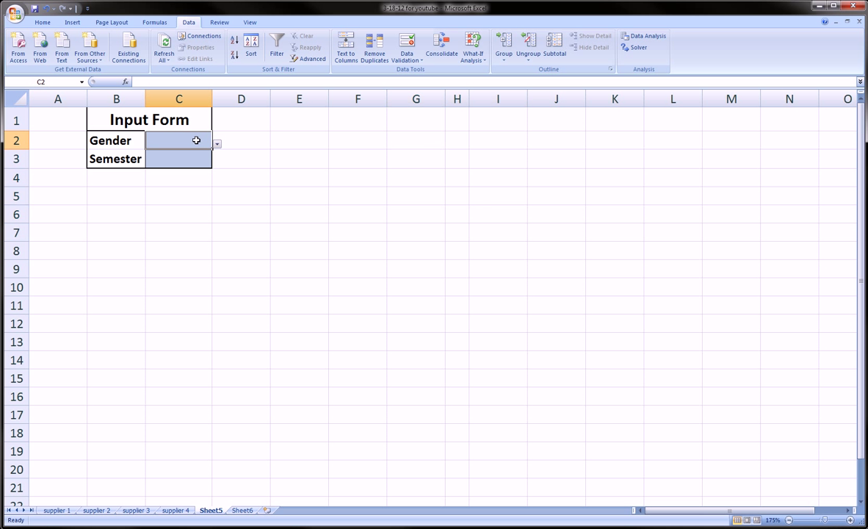
click(417, 62)
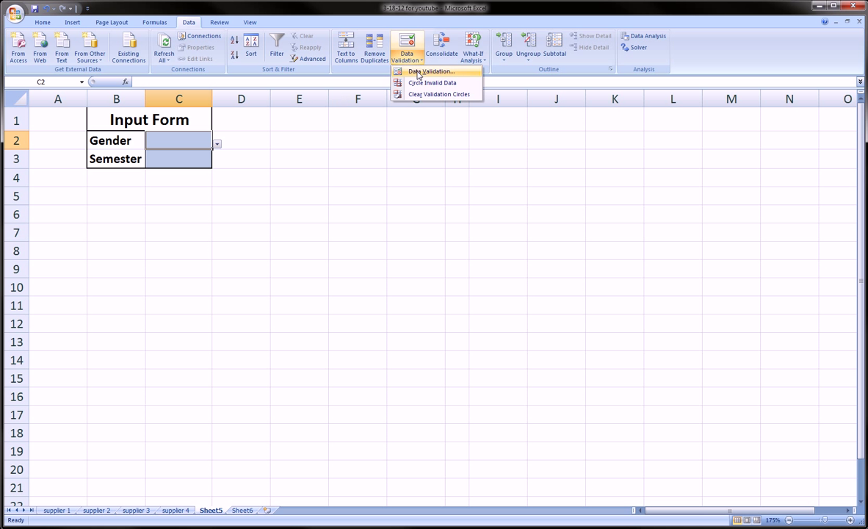
click(420, 72)
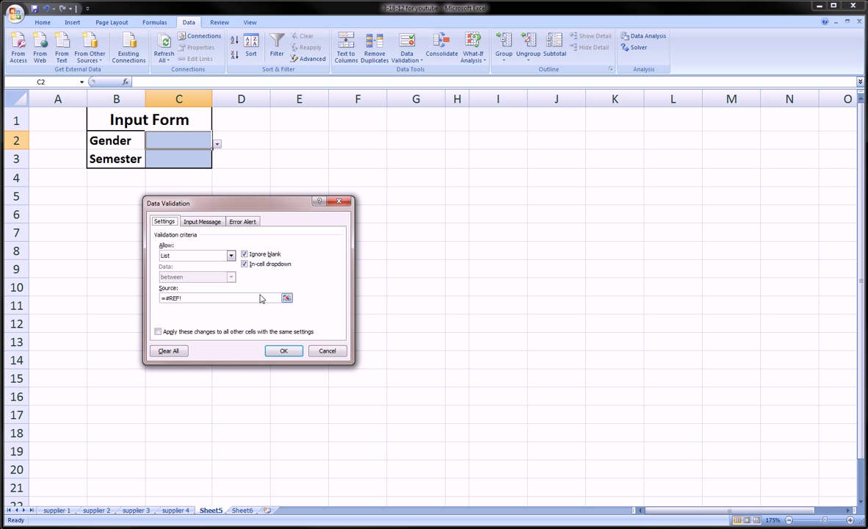
click(173, 298)
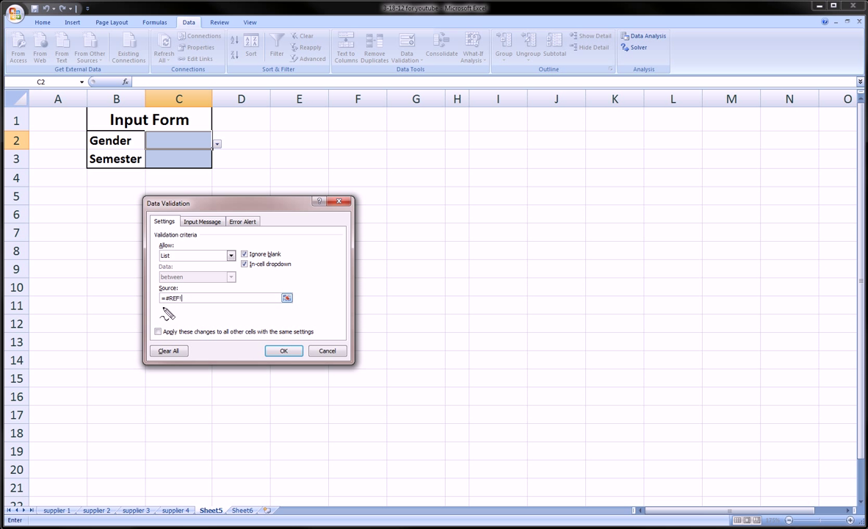
mouse_move(155, 270)
mouse_down()
mouse_move(171, 310)
mouse_move(147, 285)
mouse_move(161, 298)
mouse_up()
text(=gender)
key(Return)
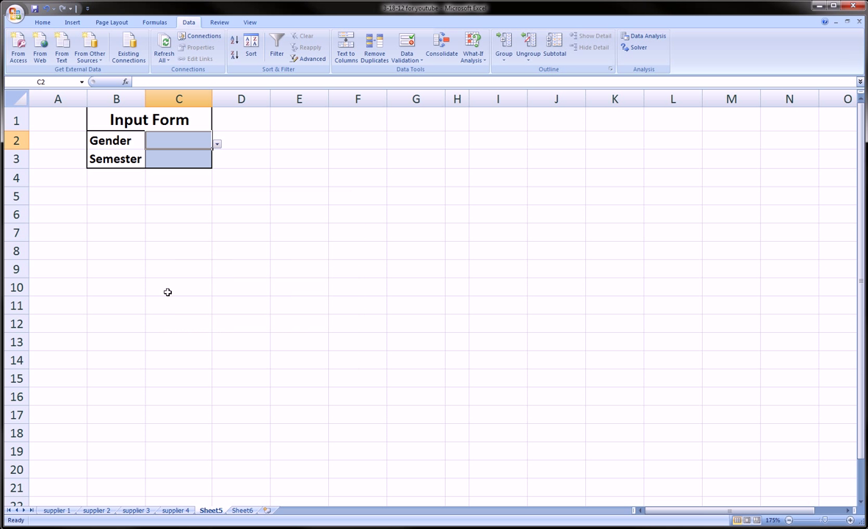
- Test the Gender drop-down in C2 by choosing Male, Female and Male again
click(216, 143)
click(197, 155)
click(216, 143)
click(198, 168)
click(216, 143)
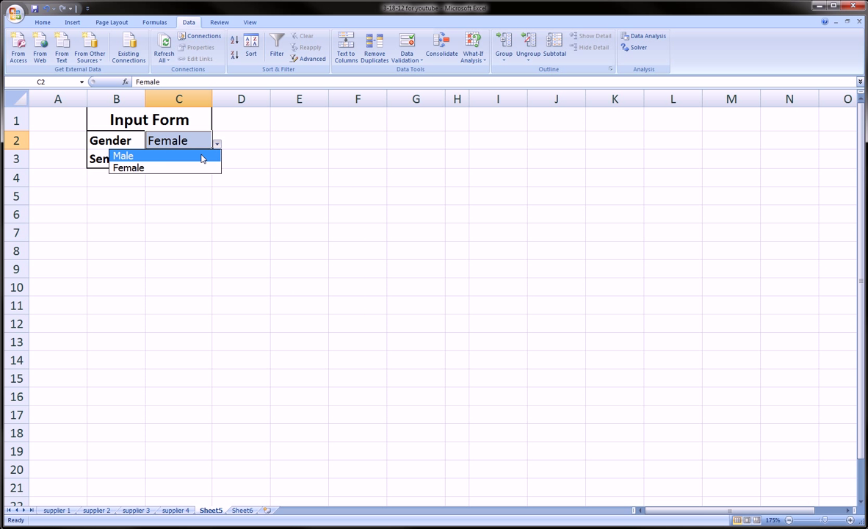
click(200, 156)
- Clear the data validation source of Gender cell C2 and enter =gender again
click(406, 59)
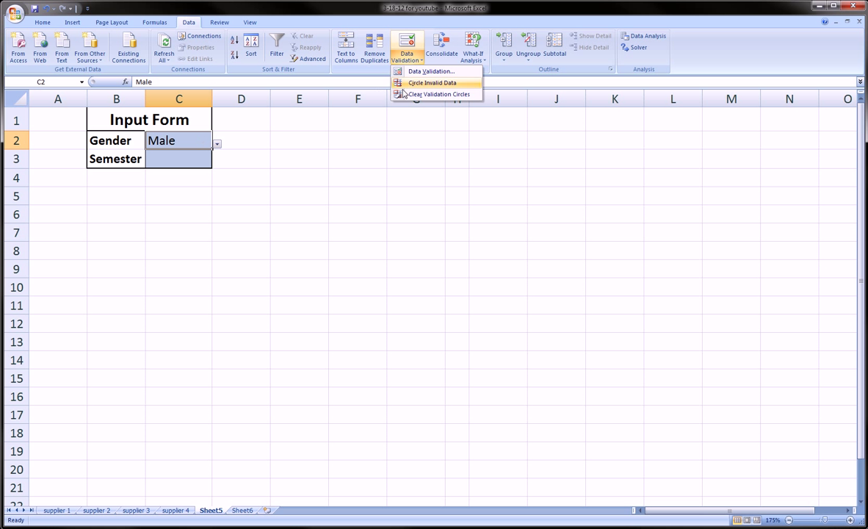
click(420, 71)
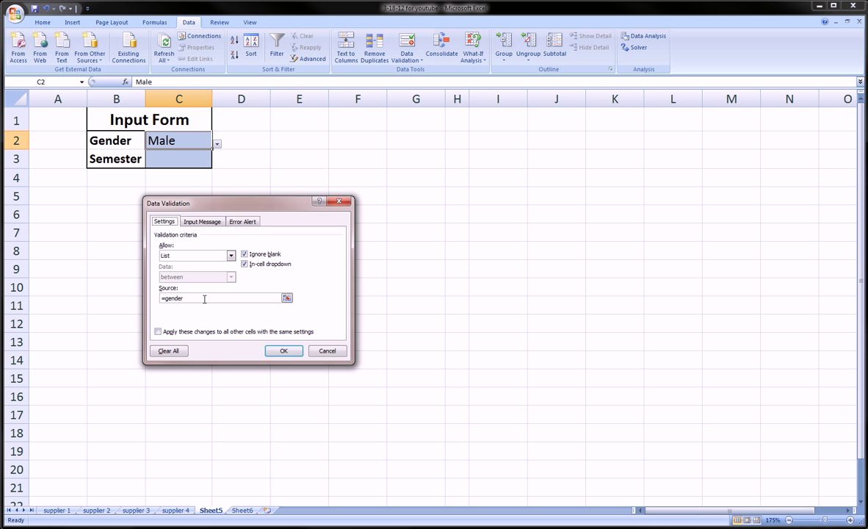
drag(189, 297, 160, 298)
key(Delete)
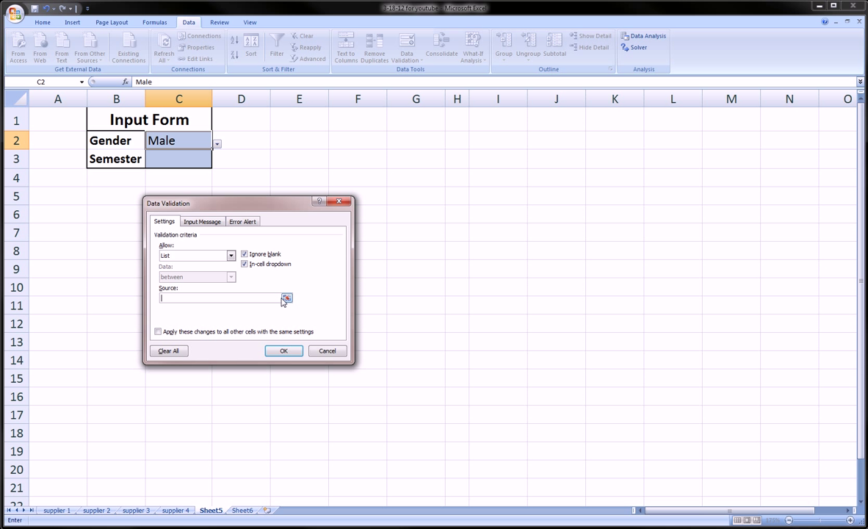
click(286, 298)
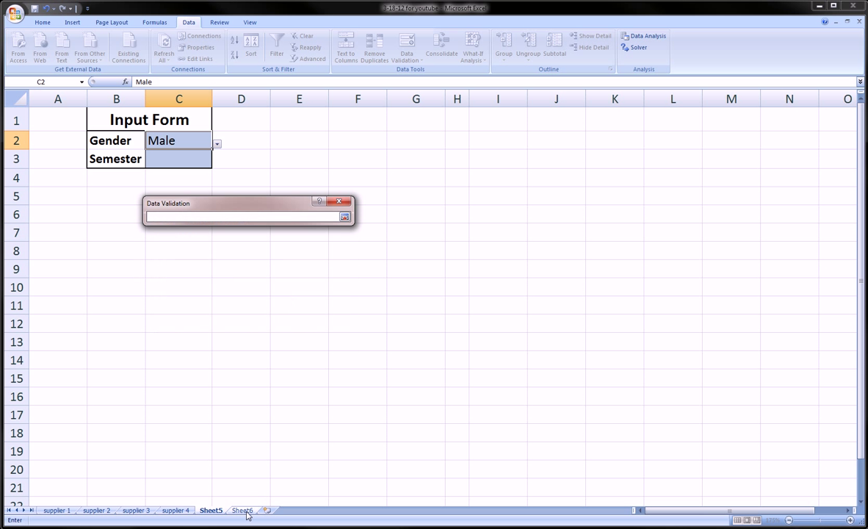
click(344, 216)
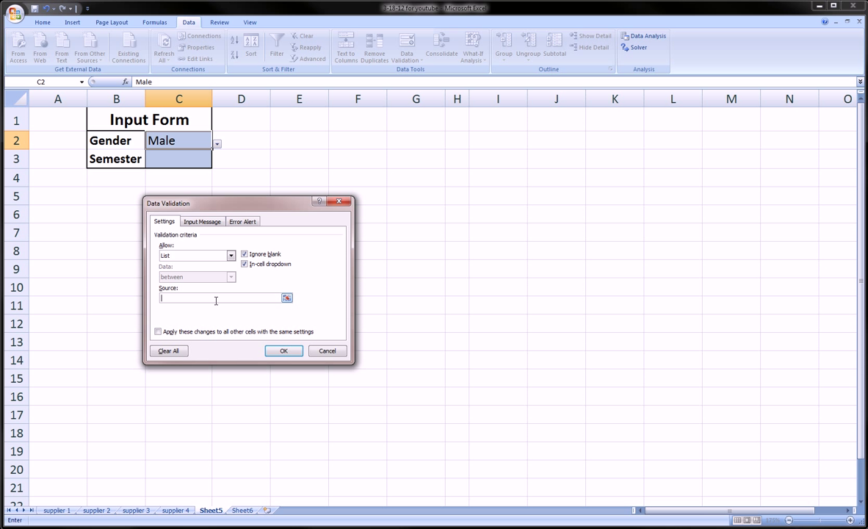
text(=gender)
click(281, 350)
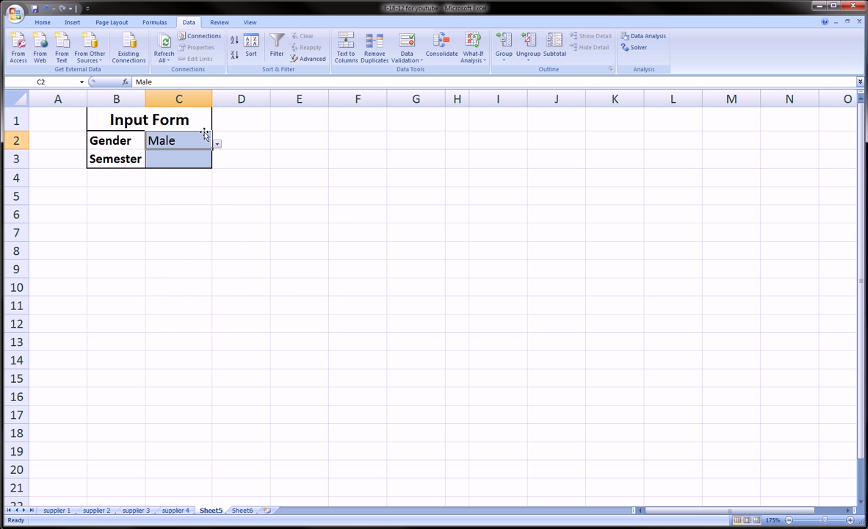
- Retest the Gender drop-down in C2 by choosing Female, then Male
click(216, 146)
click(186, 167)
click(216, 144)
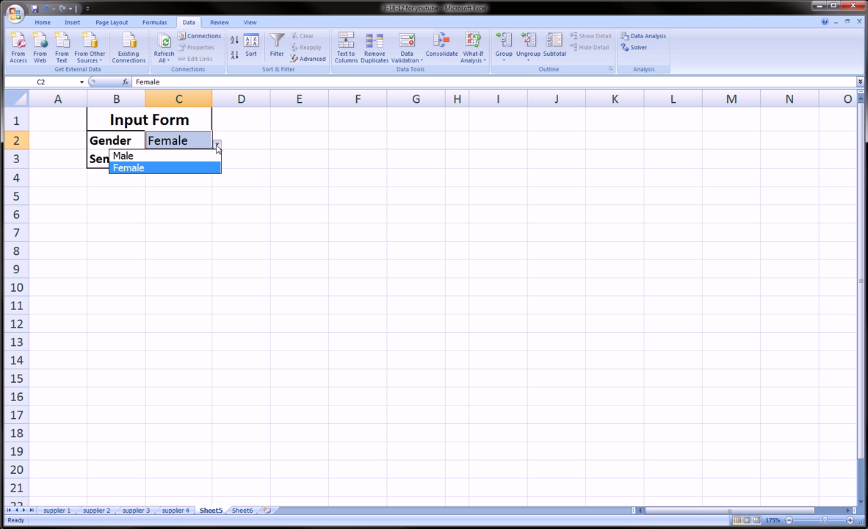
click(196, 156)
- Set the data validation list source of Semester cell C3 to =semester
click(194, 161)
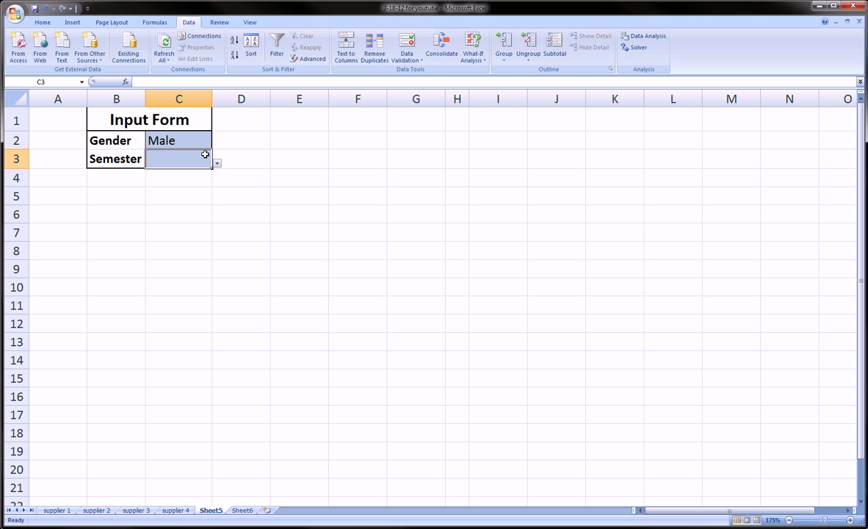
click(406, 58)
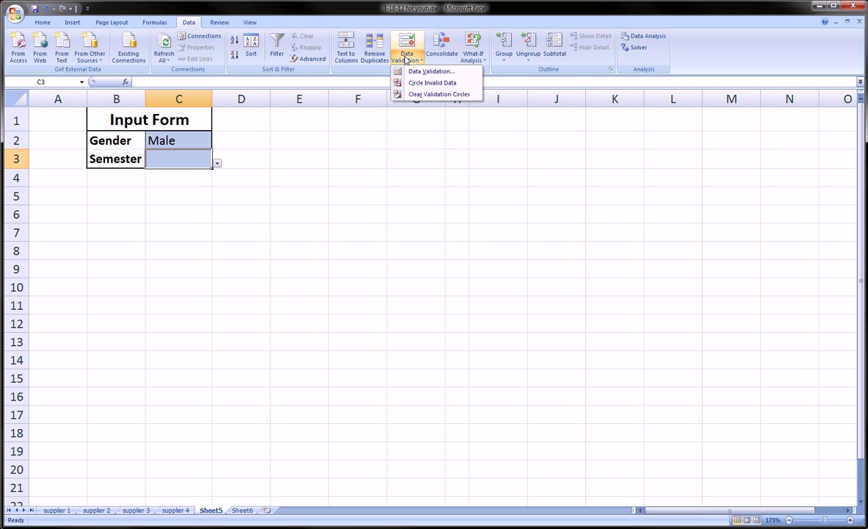
click(402, 71)
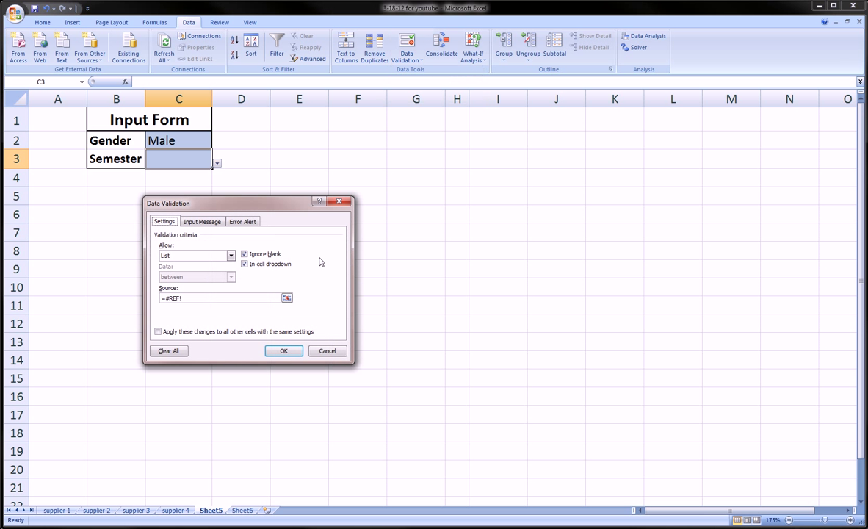
mouse_move(147, 286)
mouse_down()
mouse_move(283, 272)
mouse_move(224, 340)
mouse_up()
click(215, 297)
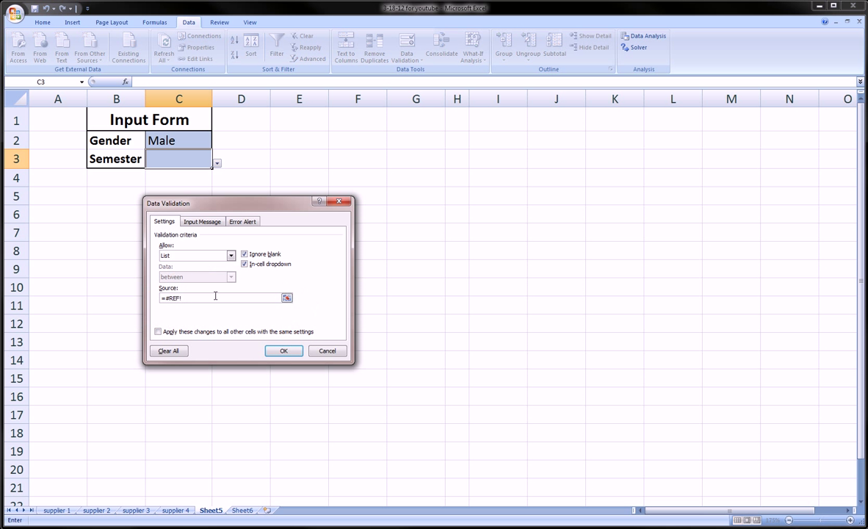
key(BackSpace)
key(BackSpace)
key(BackSpace)
key(BackSpace)
key(BackSpace)
text(=semester)
key(Return)
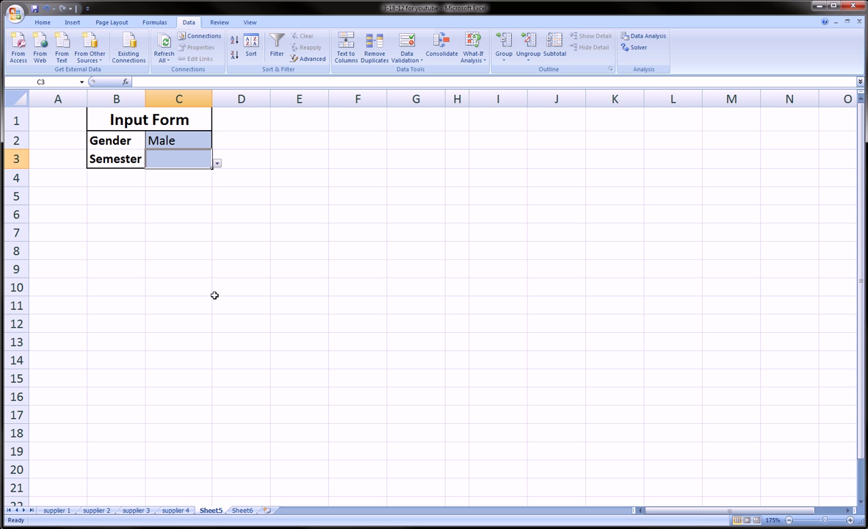
- Test the Semester drop-down in C3 by choosing Spring, Fall and Winter
click(218, 162)
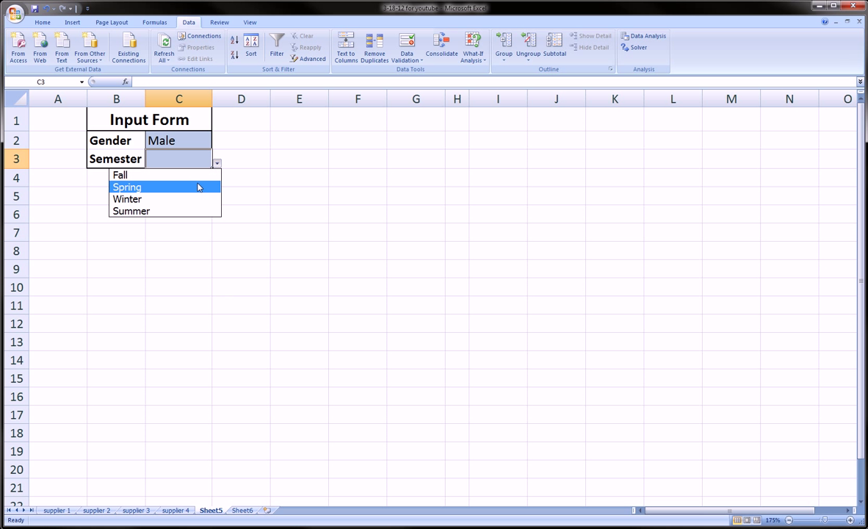
click(198, 182)
click(217, 162)
click(180, 174)
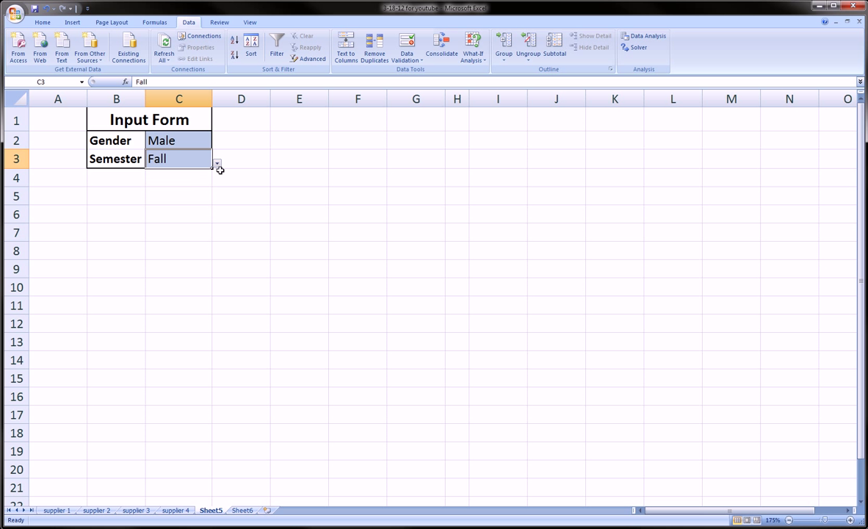
click(217, 162)
click(200, 200)
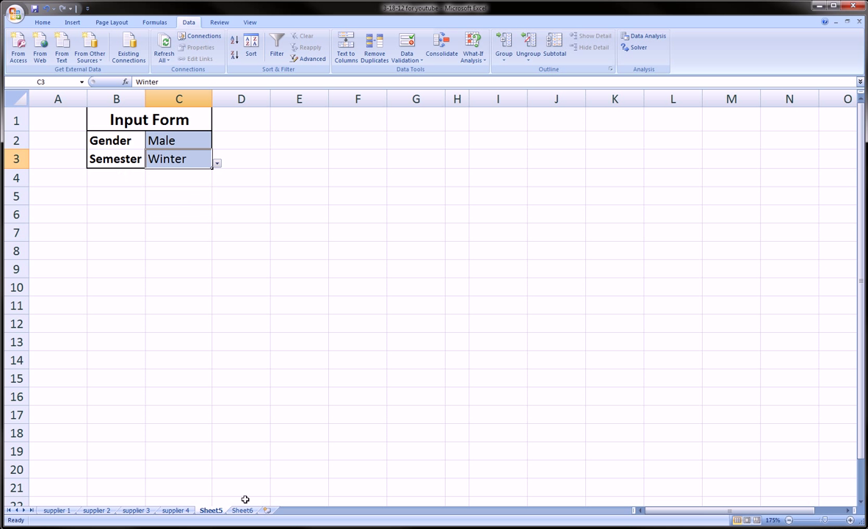
- Hide Sheet6, which holds the Semester and Gender option lists in E3:G7
click(246, 511)
right_click(247, 511)
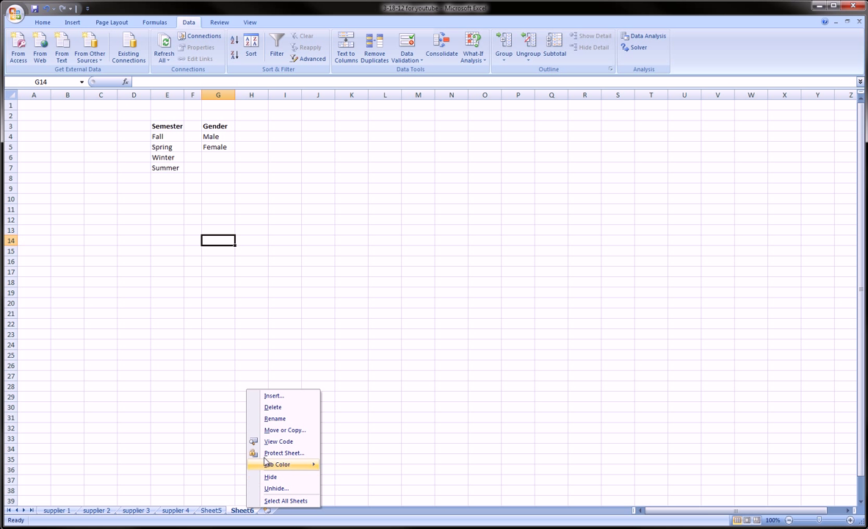
click(223, 511)
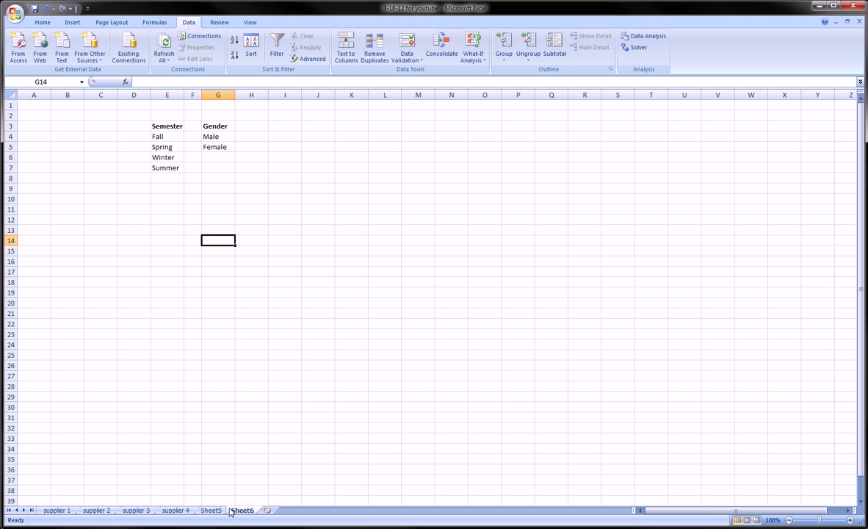
click(224, 510)
click(242, 511)
drag(161, 126, 221, 168)
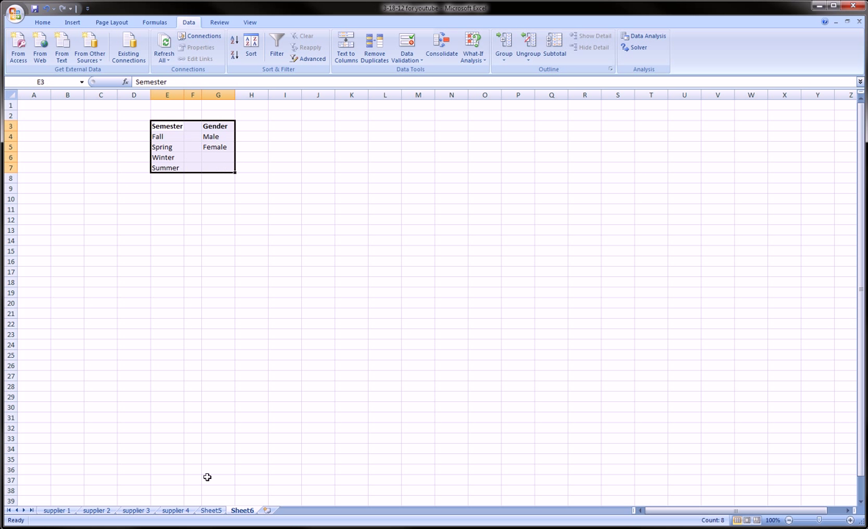
click(210, 509)
click(243, 510)
right_click(244, 512)
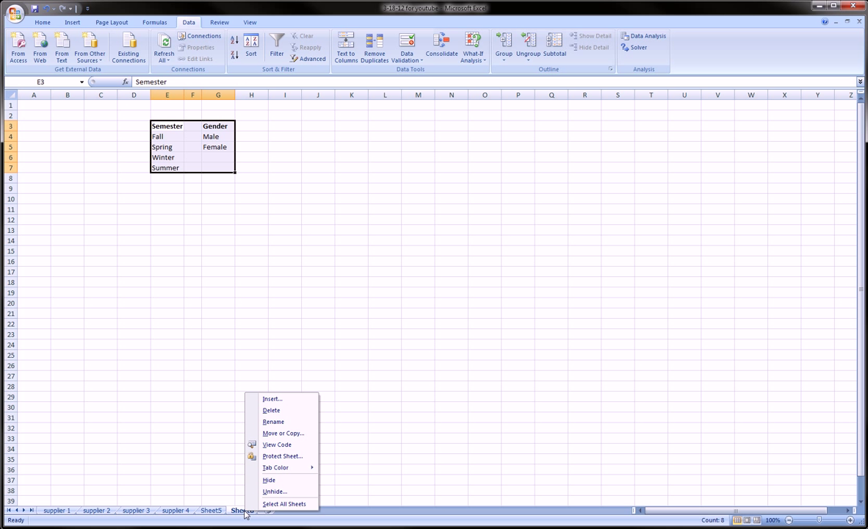
click(266, 481)
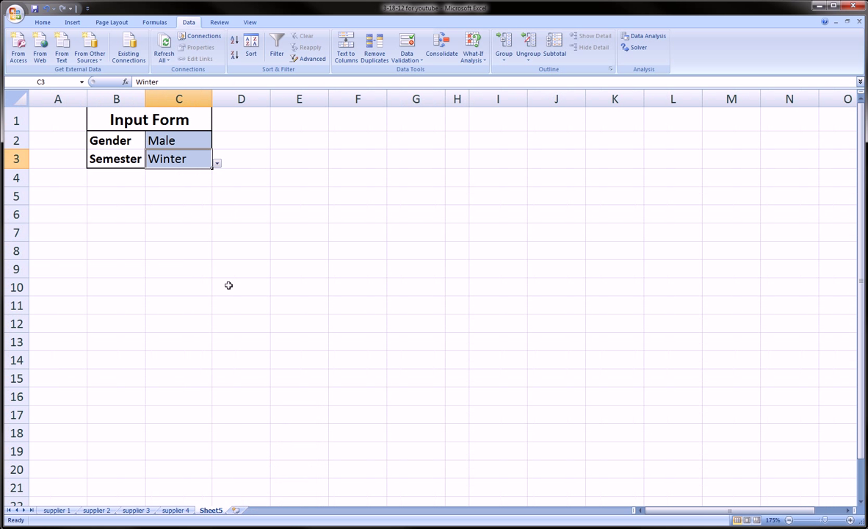
- Test the input form with the list sheet hidden by choosing Female for Gender and Spring for Semester
click(200, 143)
click(217, 144)
click(205, 166)
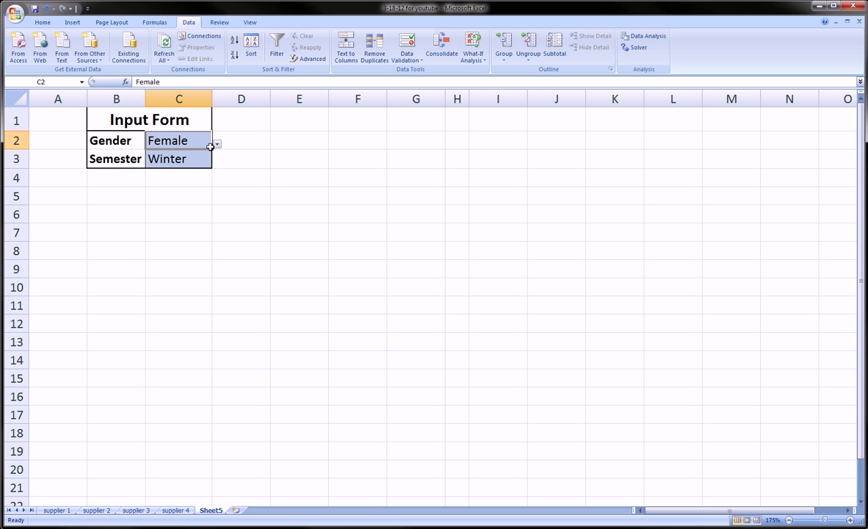
click(211, 164)
click(214, 164)
click(196, 186)
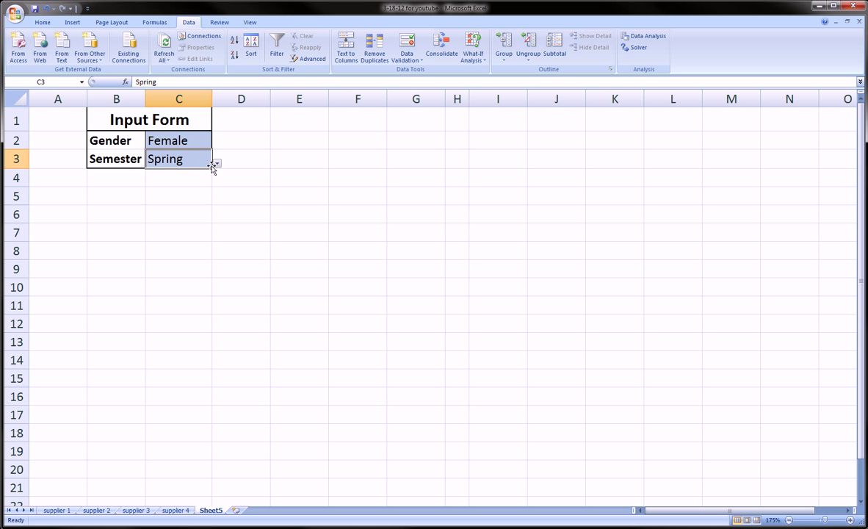
- Set Semester to Summer and then Fall, and choose Male for Gender on the input form
click(217, 165)
click(213, 210)
click(216, 163)
click(200, 176)
click(201, 196)
click(207, 142)
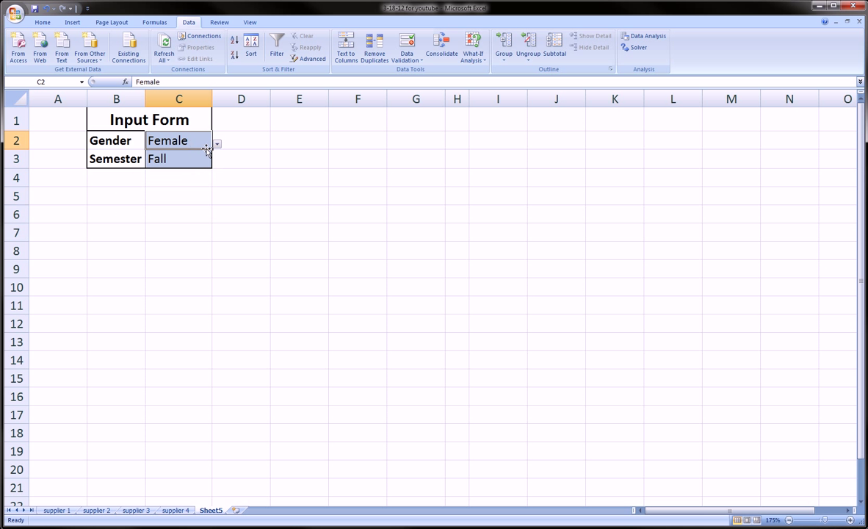
click(217, 147)
click(207, 154)
click(213, 178)
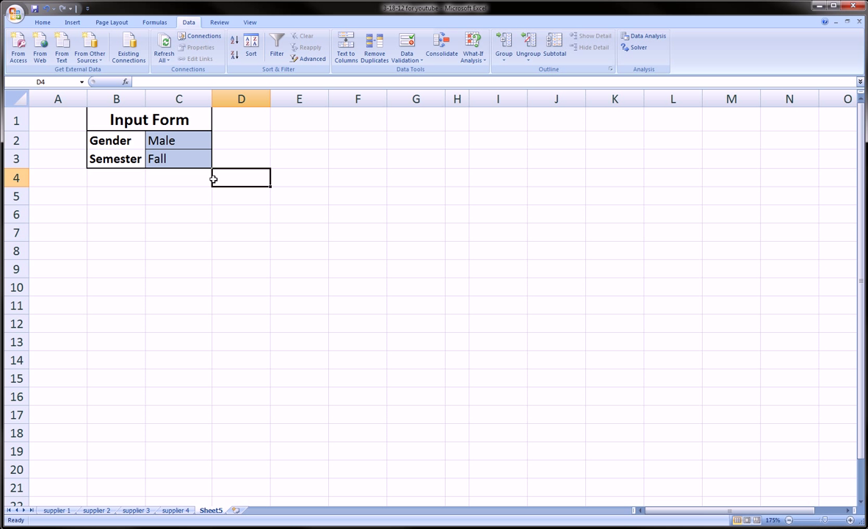
- Set Gender to Female and Semester to Winter on the input form
click(200, 142)
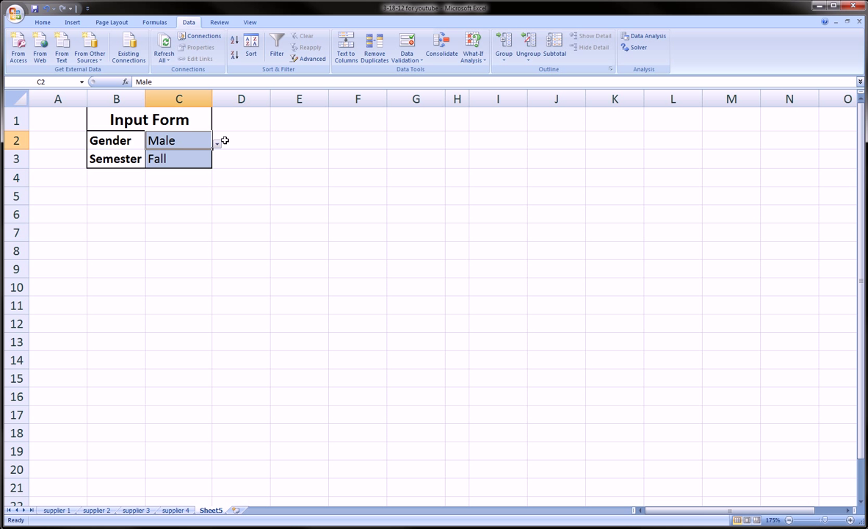
click(217, 146)
click(213, 167)
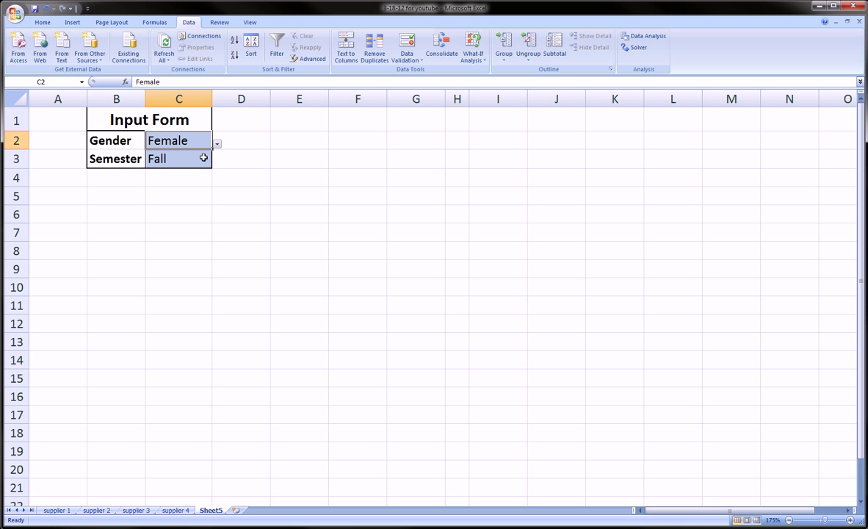
click(178, 158)
click(217, 163)
click(192, 199)
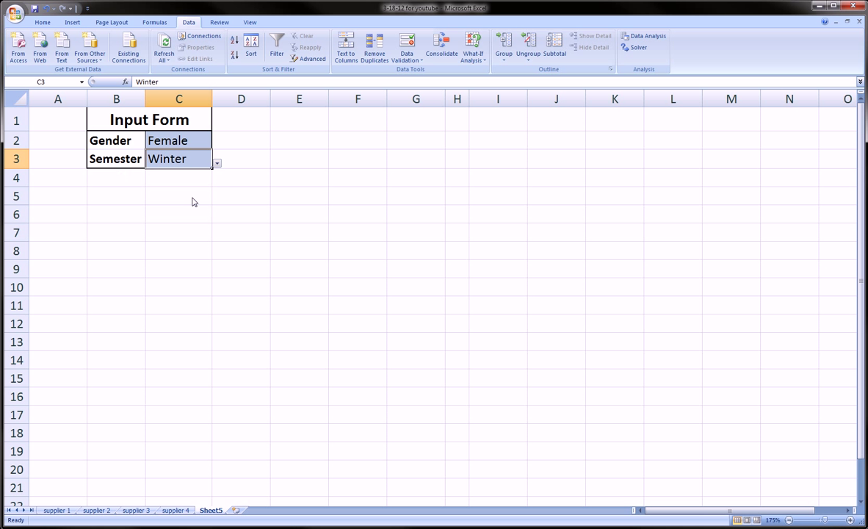